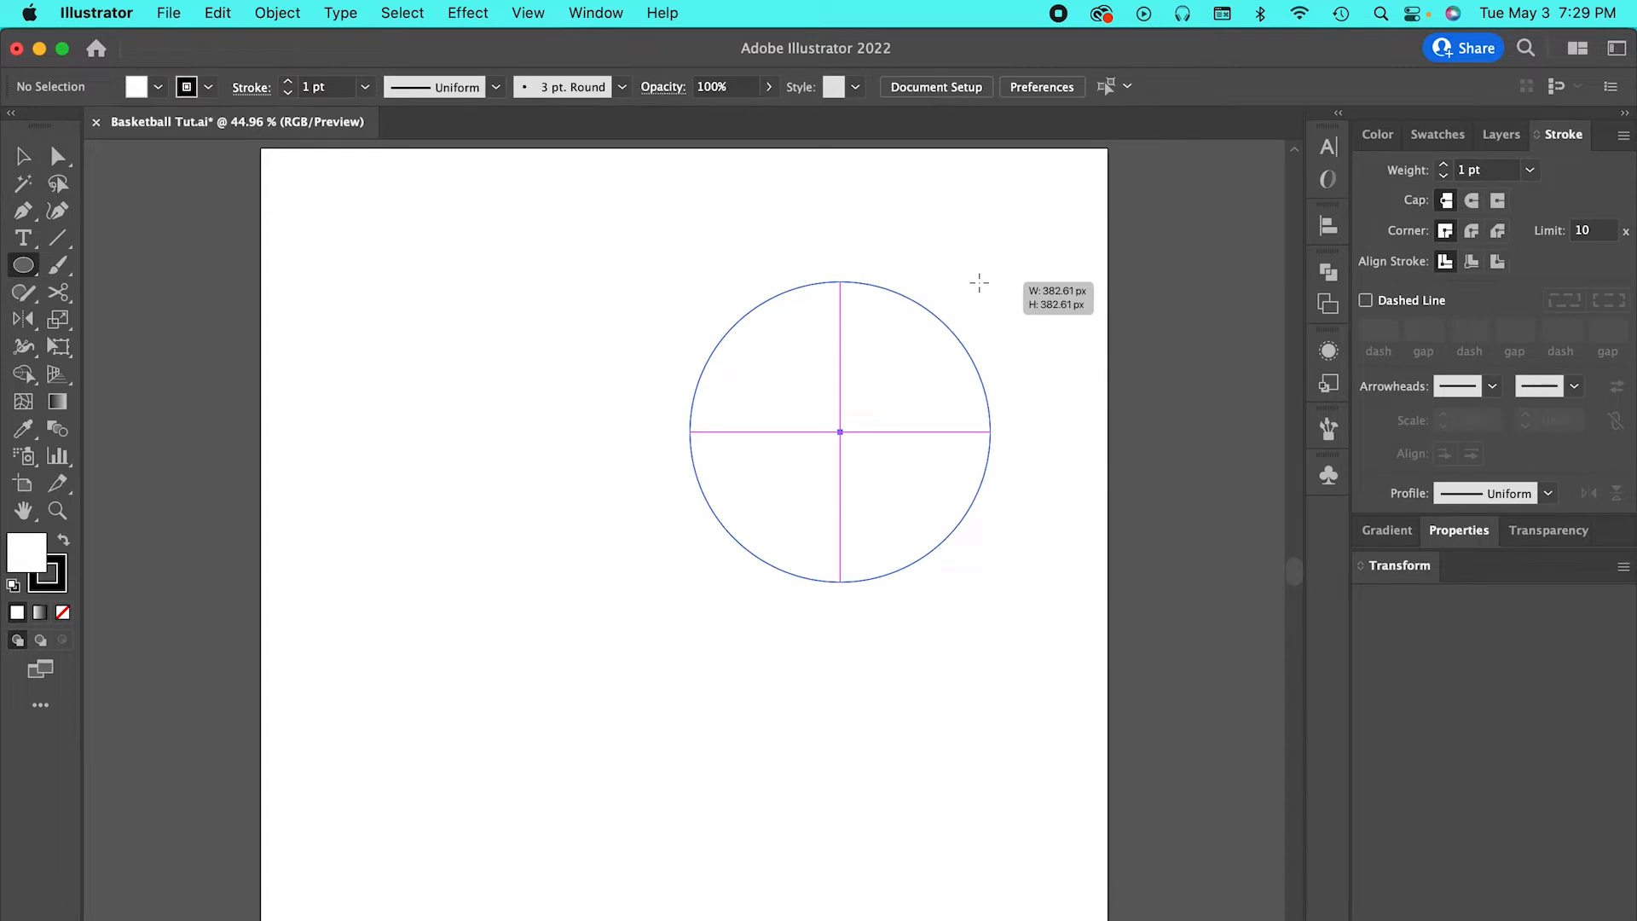
Draw a circle from its centre near the middle of the artboard and set its stroke weight to 15 pt.
key(alt)
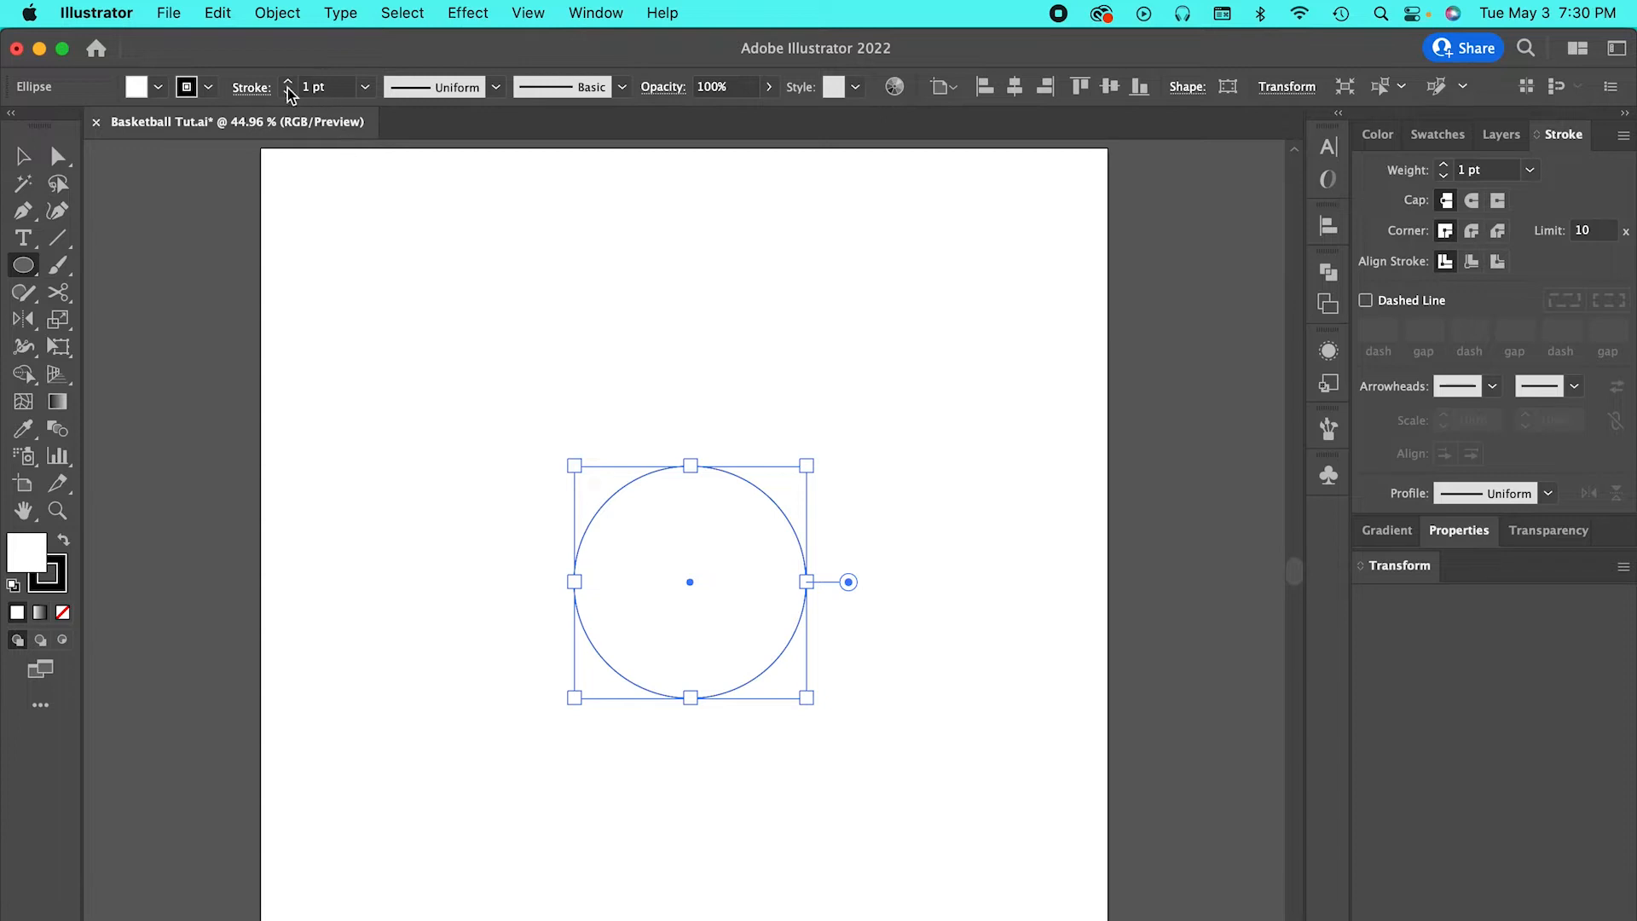
click(328, 87)
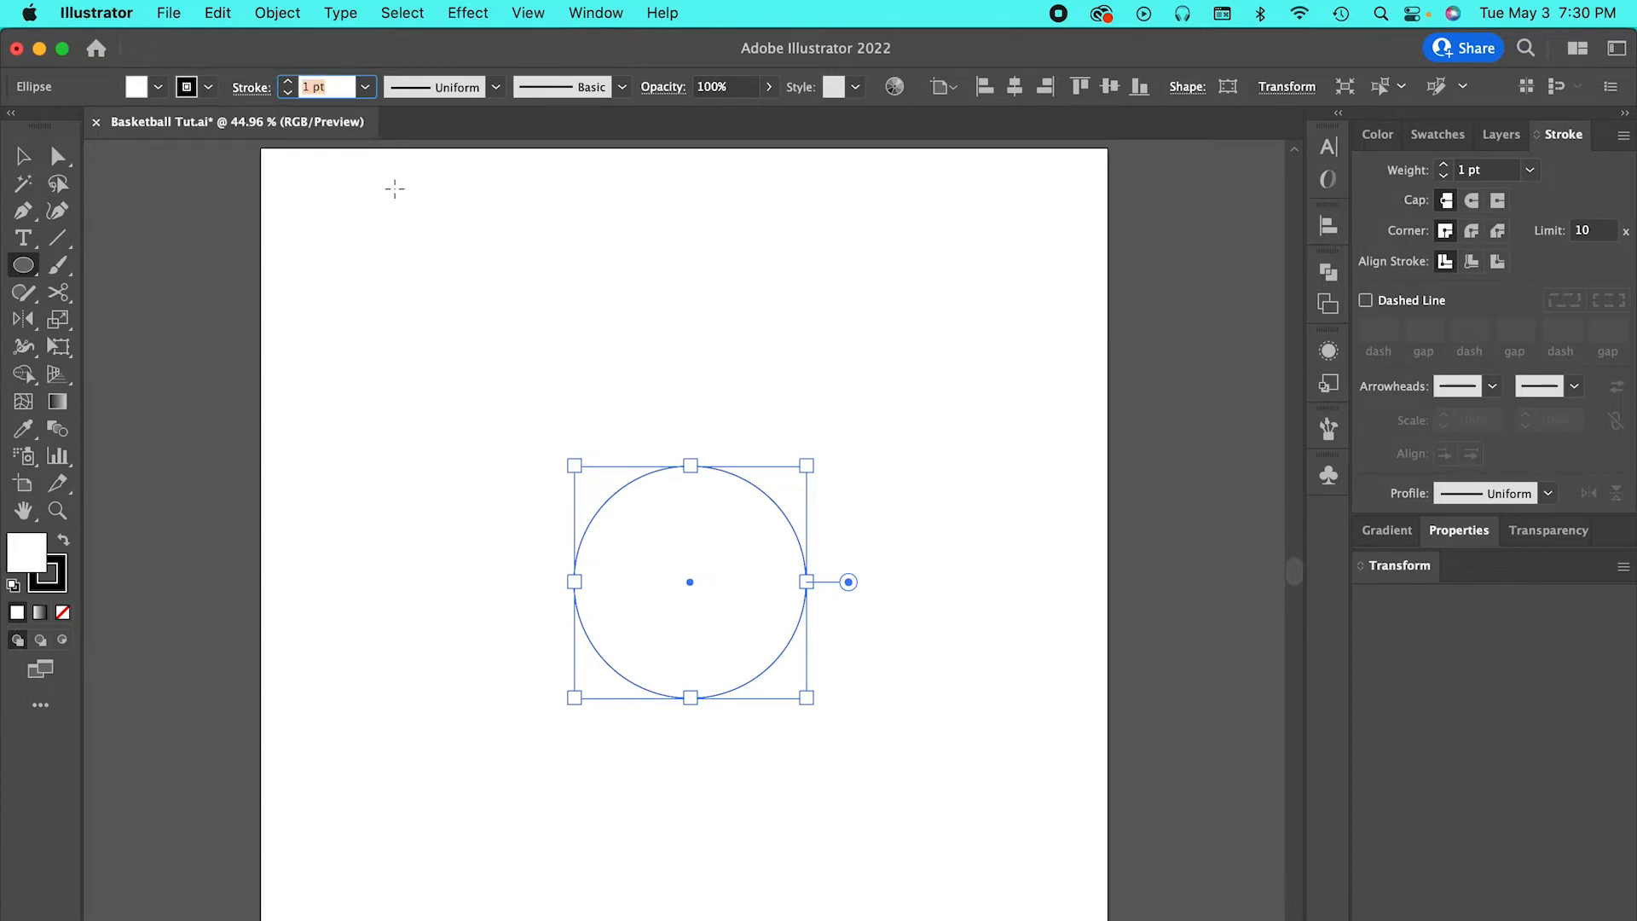
text(15)
key(Return)
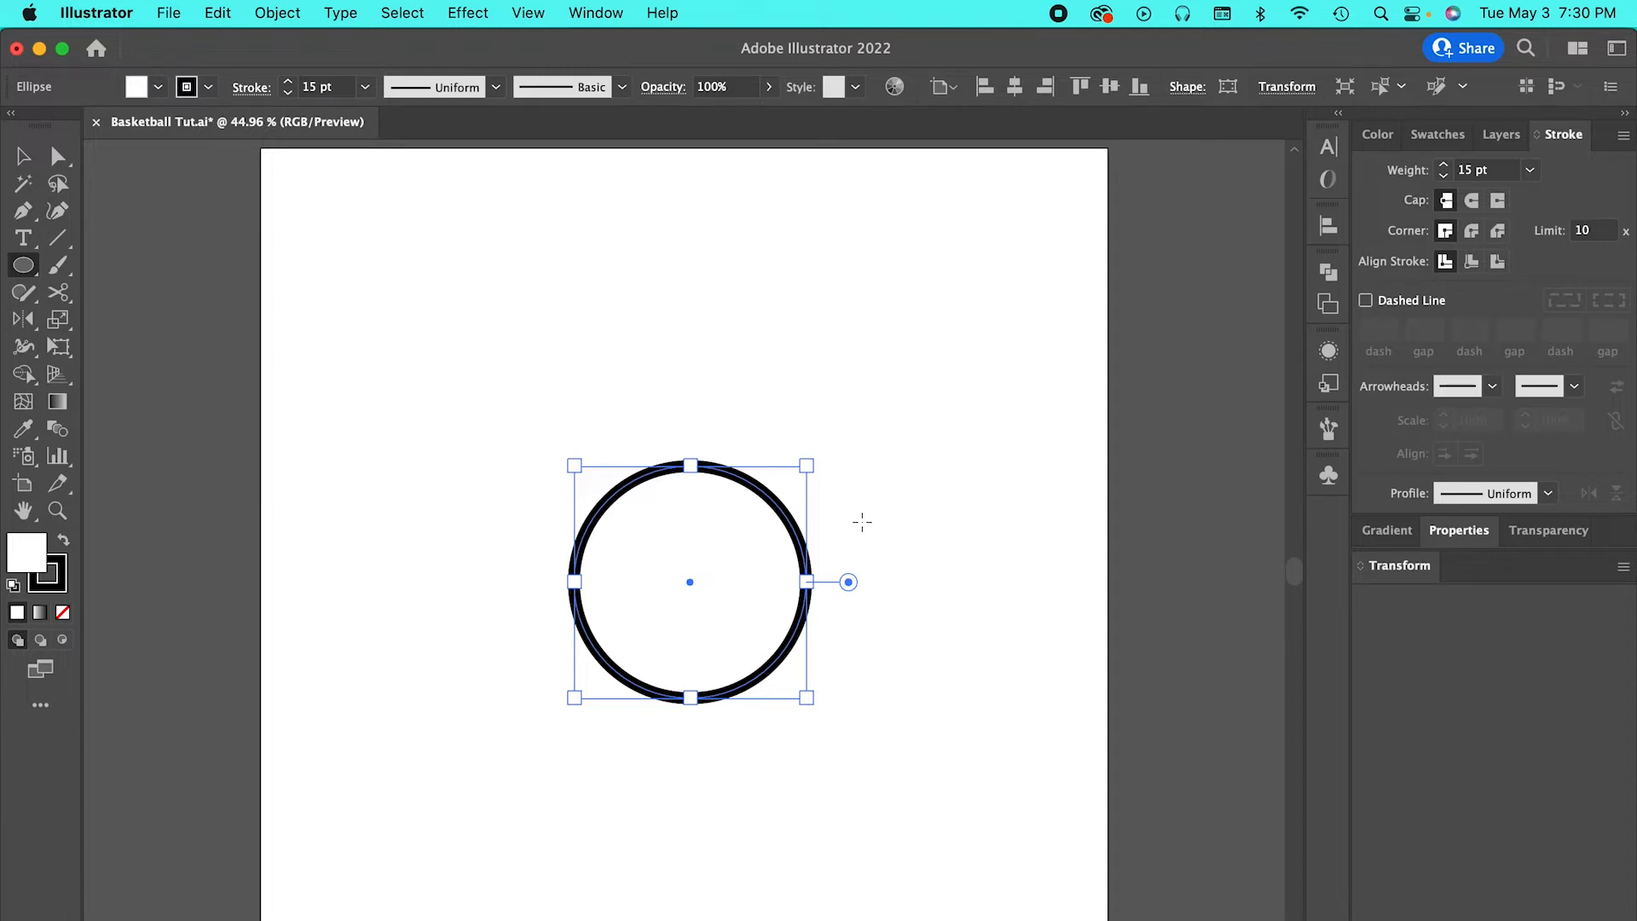
Fill the circle with orange (#ff9700) and deselect it.
double_click(23, 558)
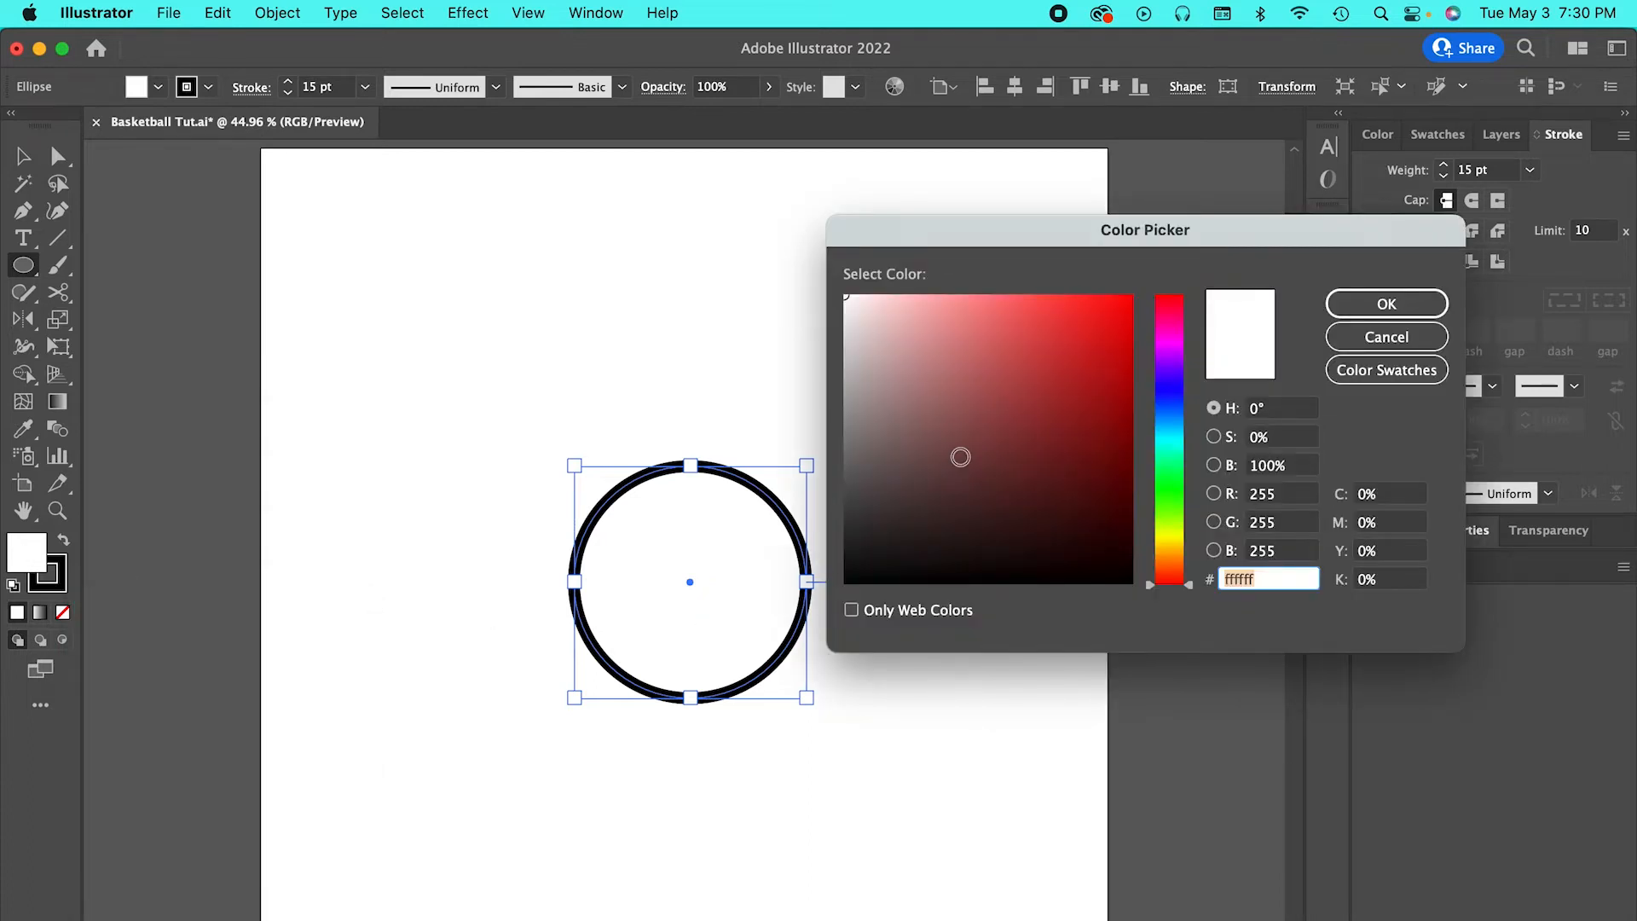
drag(1147, 585, 1149, 556)
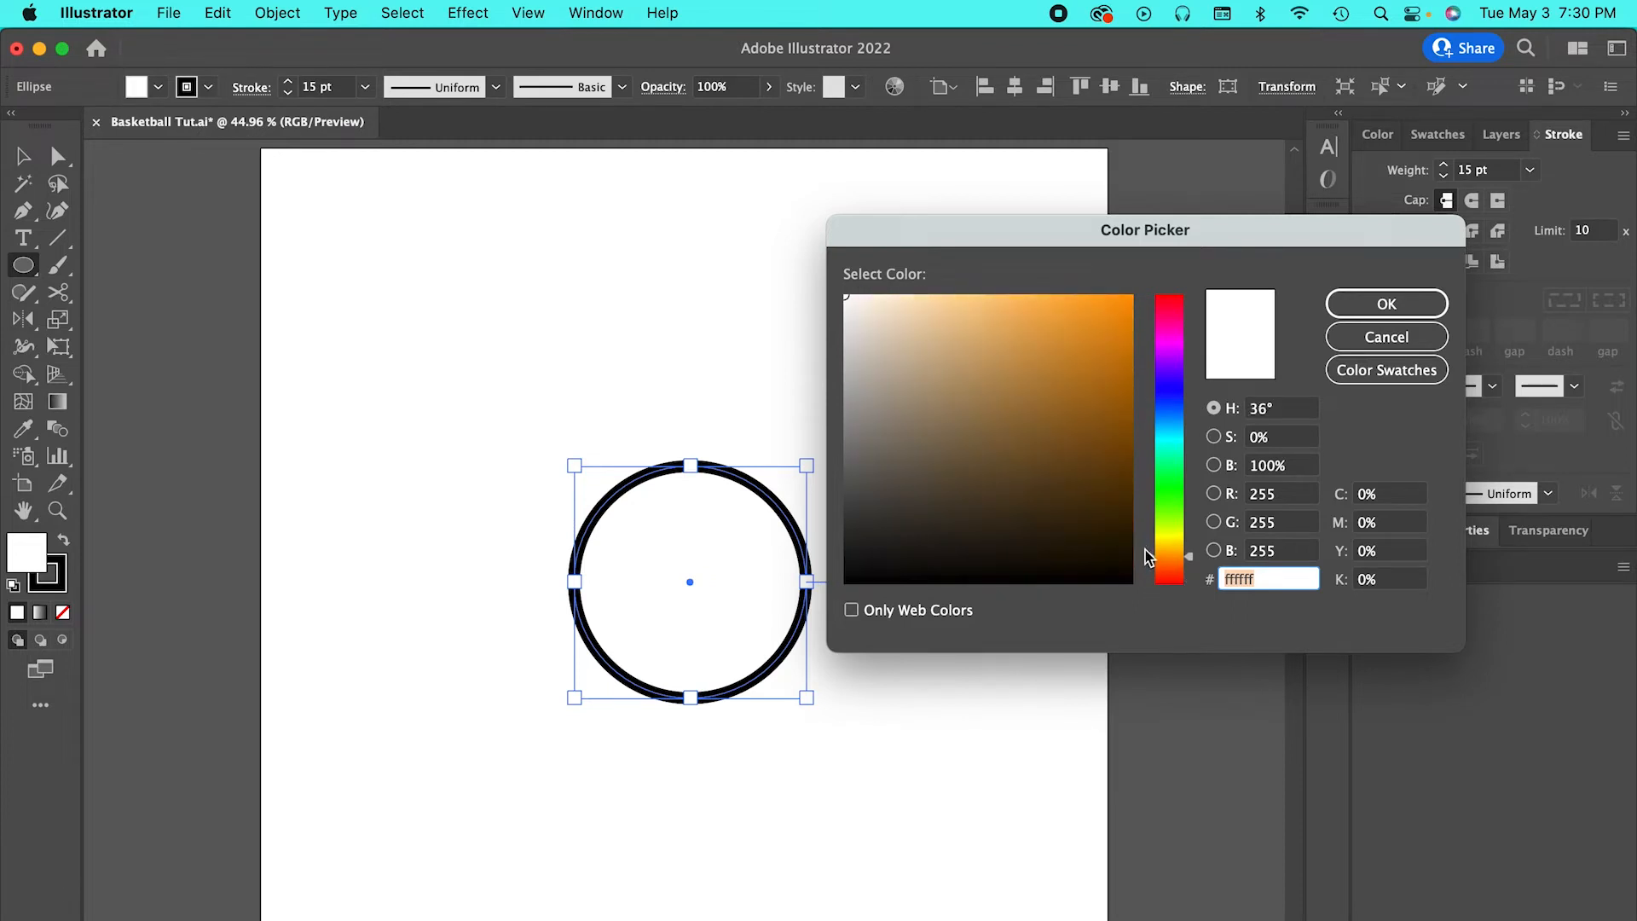
drag(1113, 310, 1144, 283)
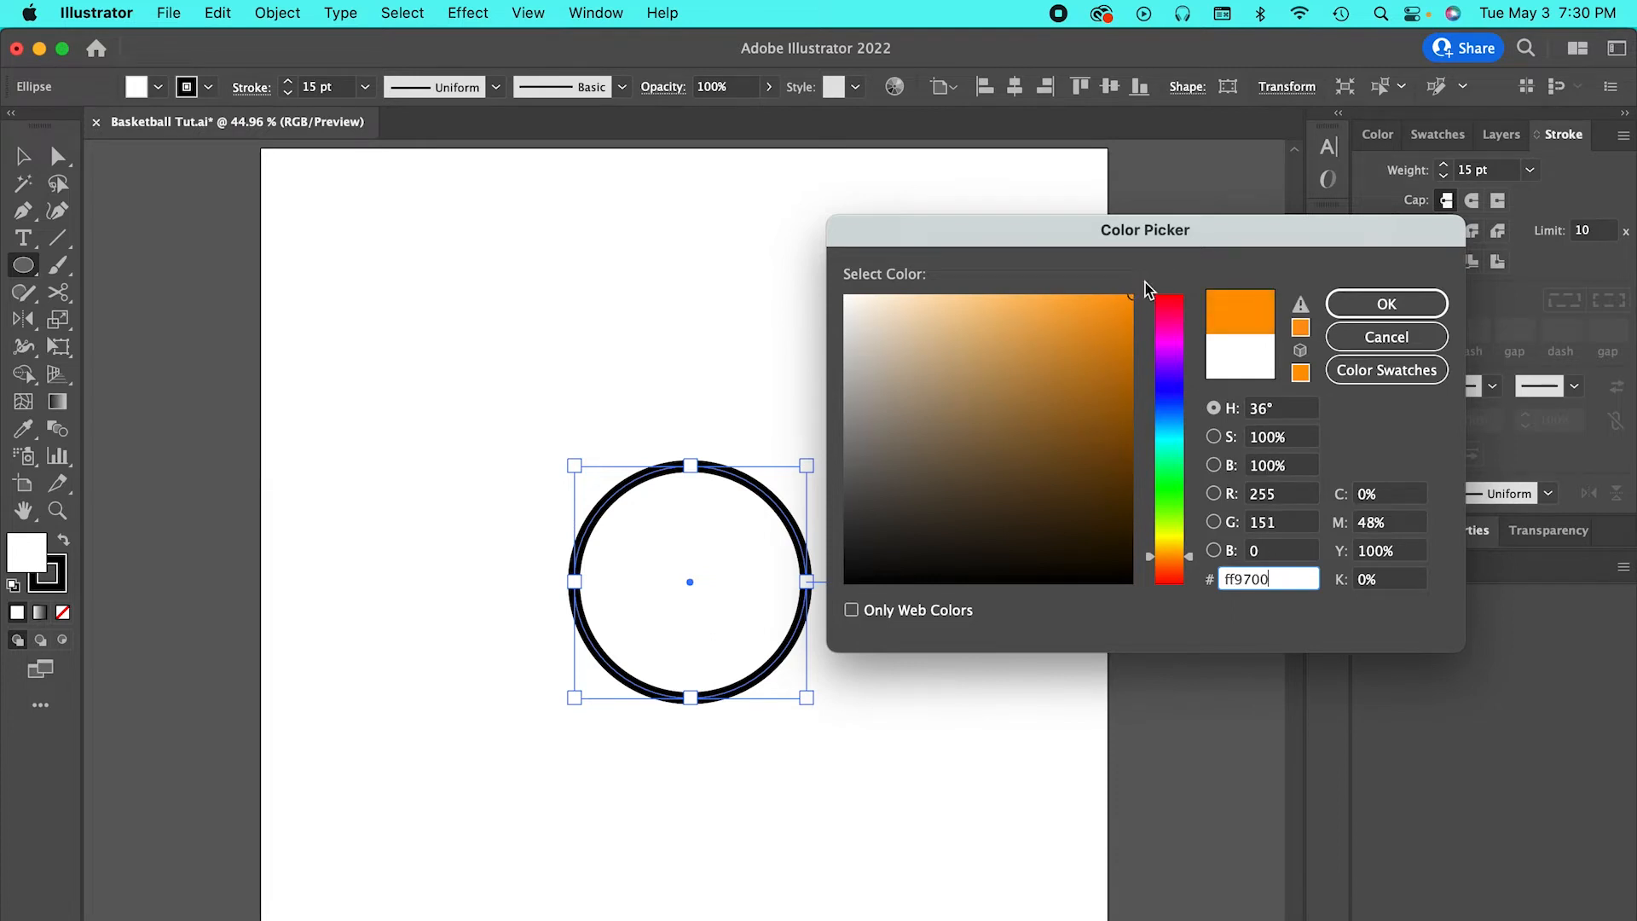
mouse_move(1104, 392)
mouse_down()
mouse_move(1114, 482)
mouse_move(1128, 460)
mouse_move(1108, 463)
mouse_move(1104, 379)
mouse_move(1145, 288)
mouse_up()
click(1388, 306)
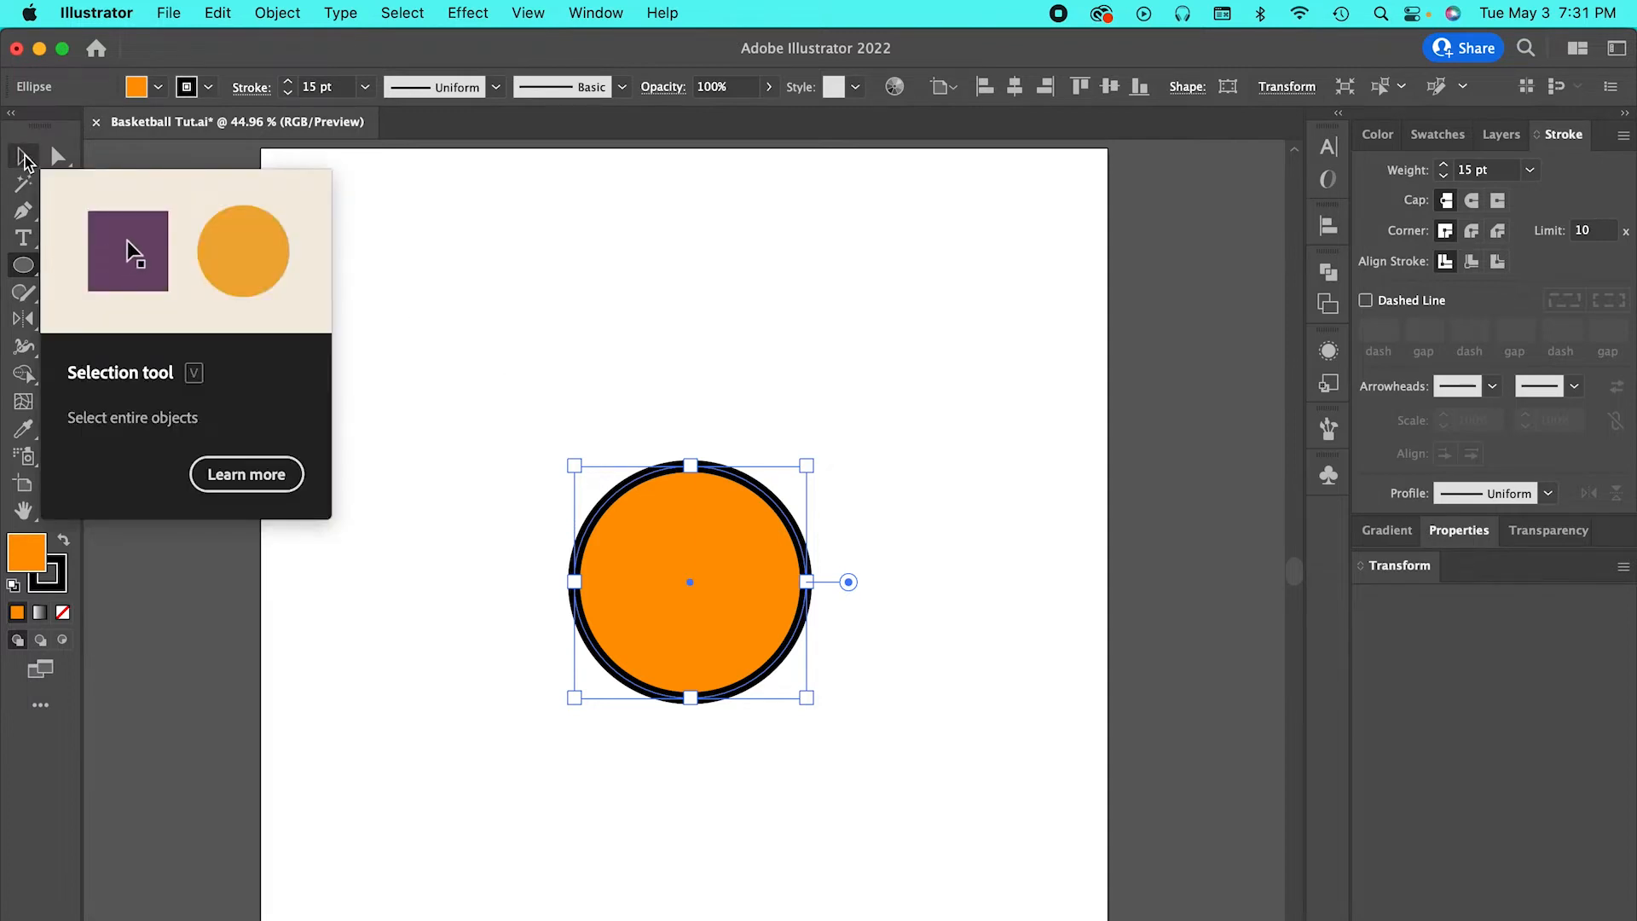
click(24, 159)
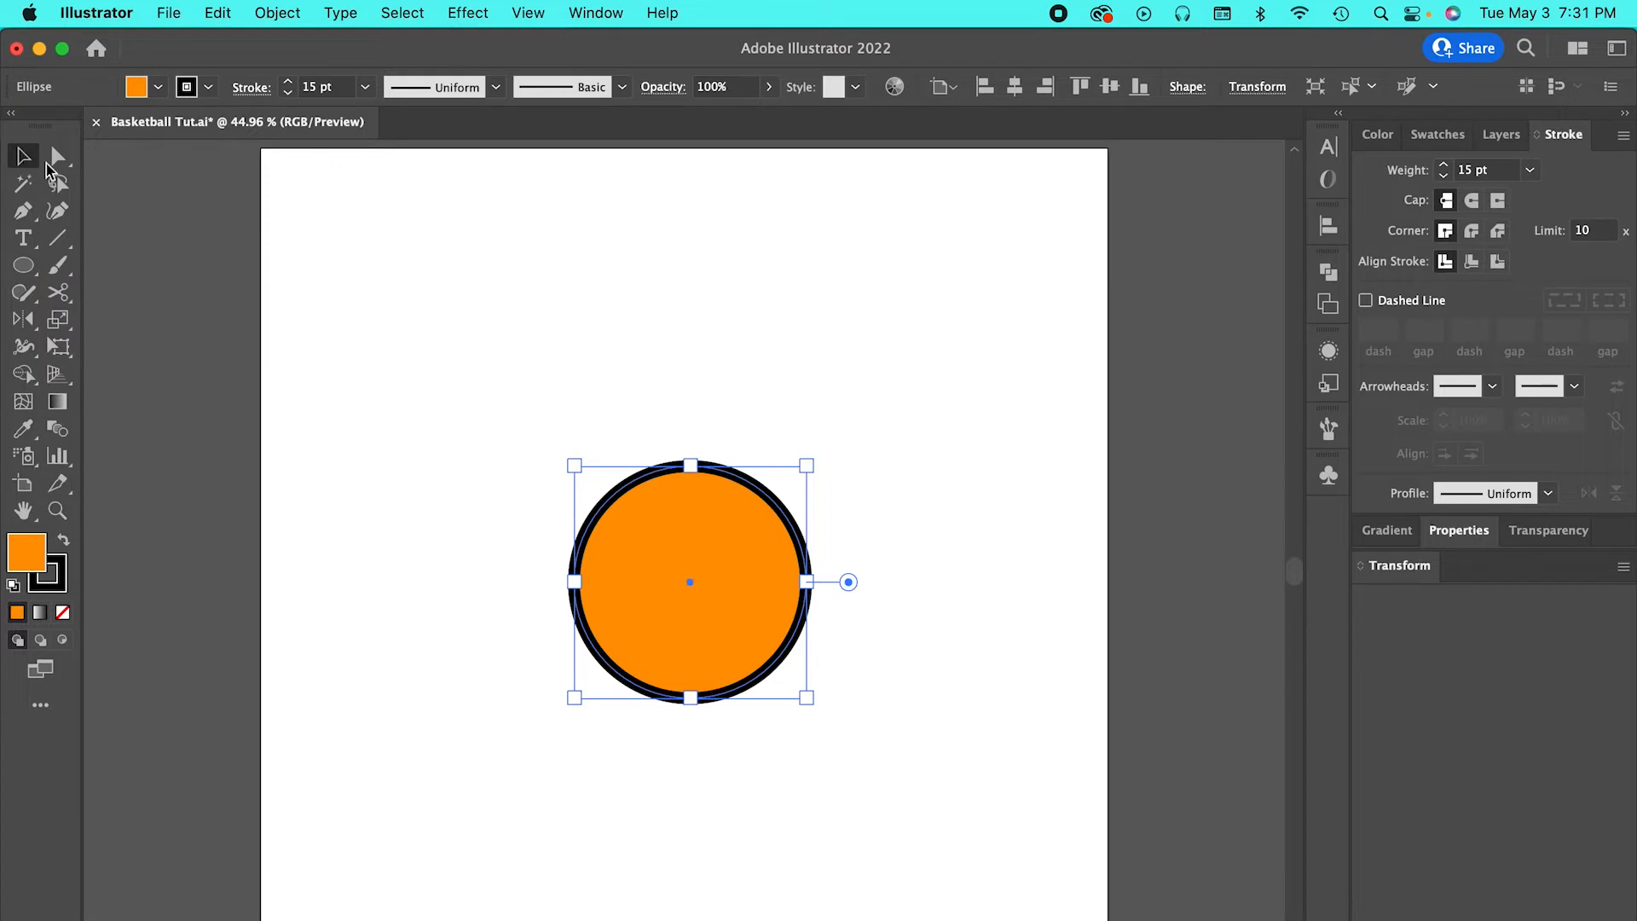
click(477, 347)
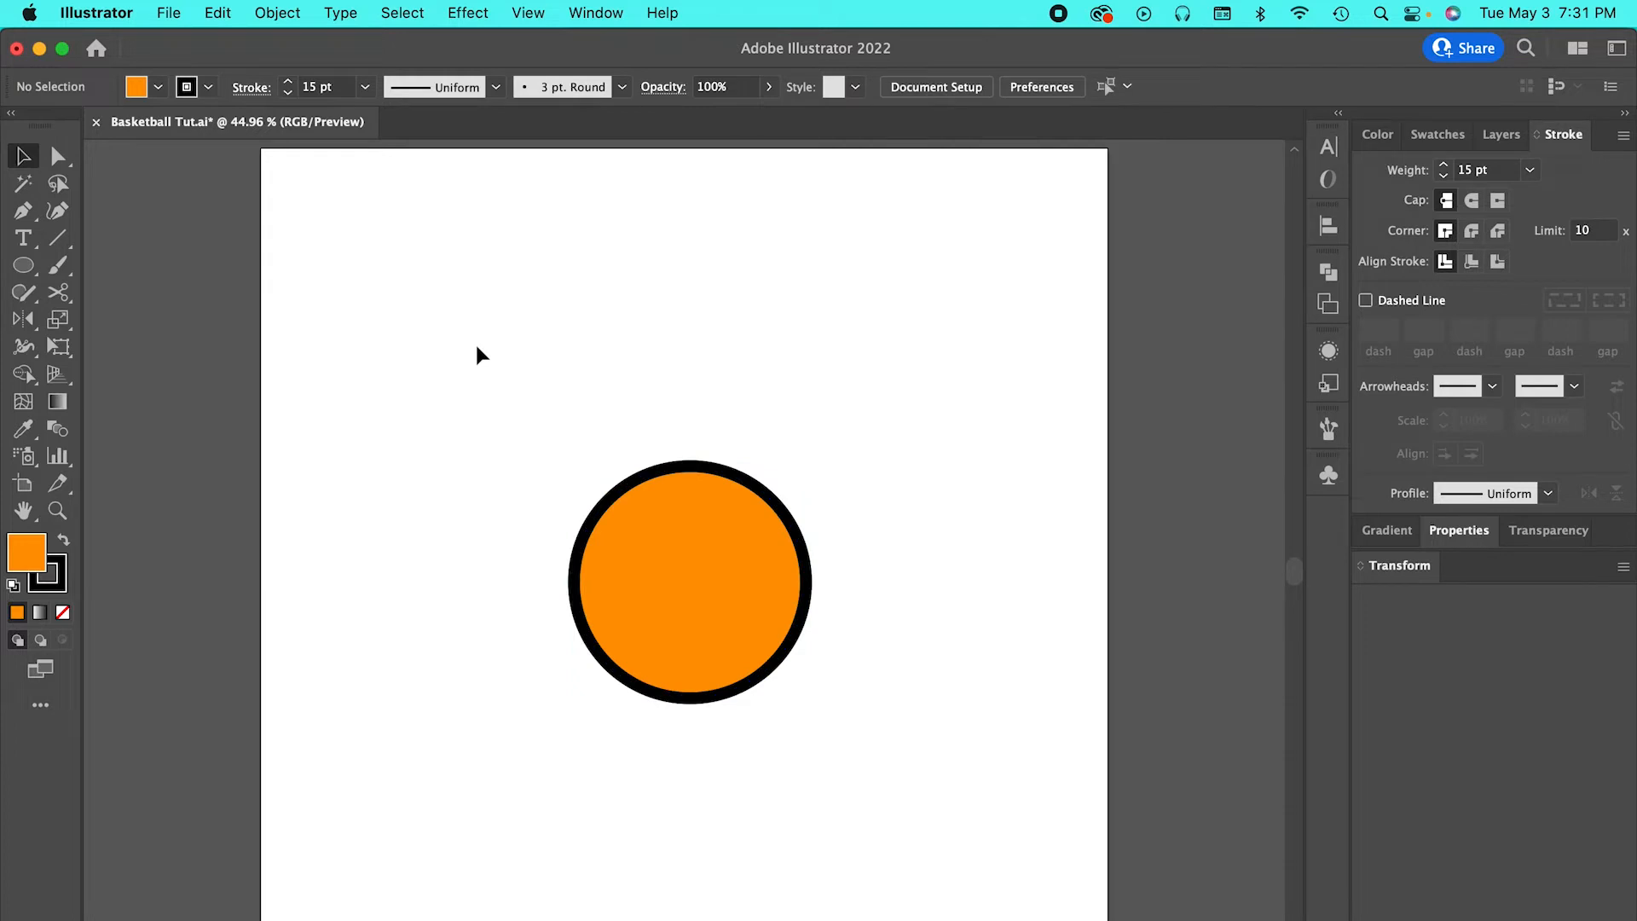
Draw a vertical and a horizontal line across the circle, joining its opposite anchor points, and deselect them.
click(59, 240)
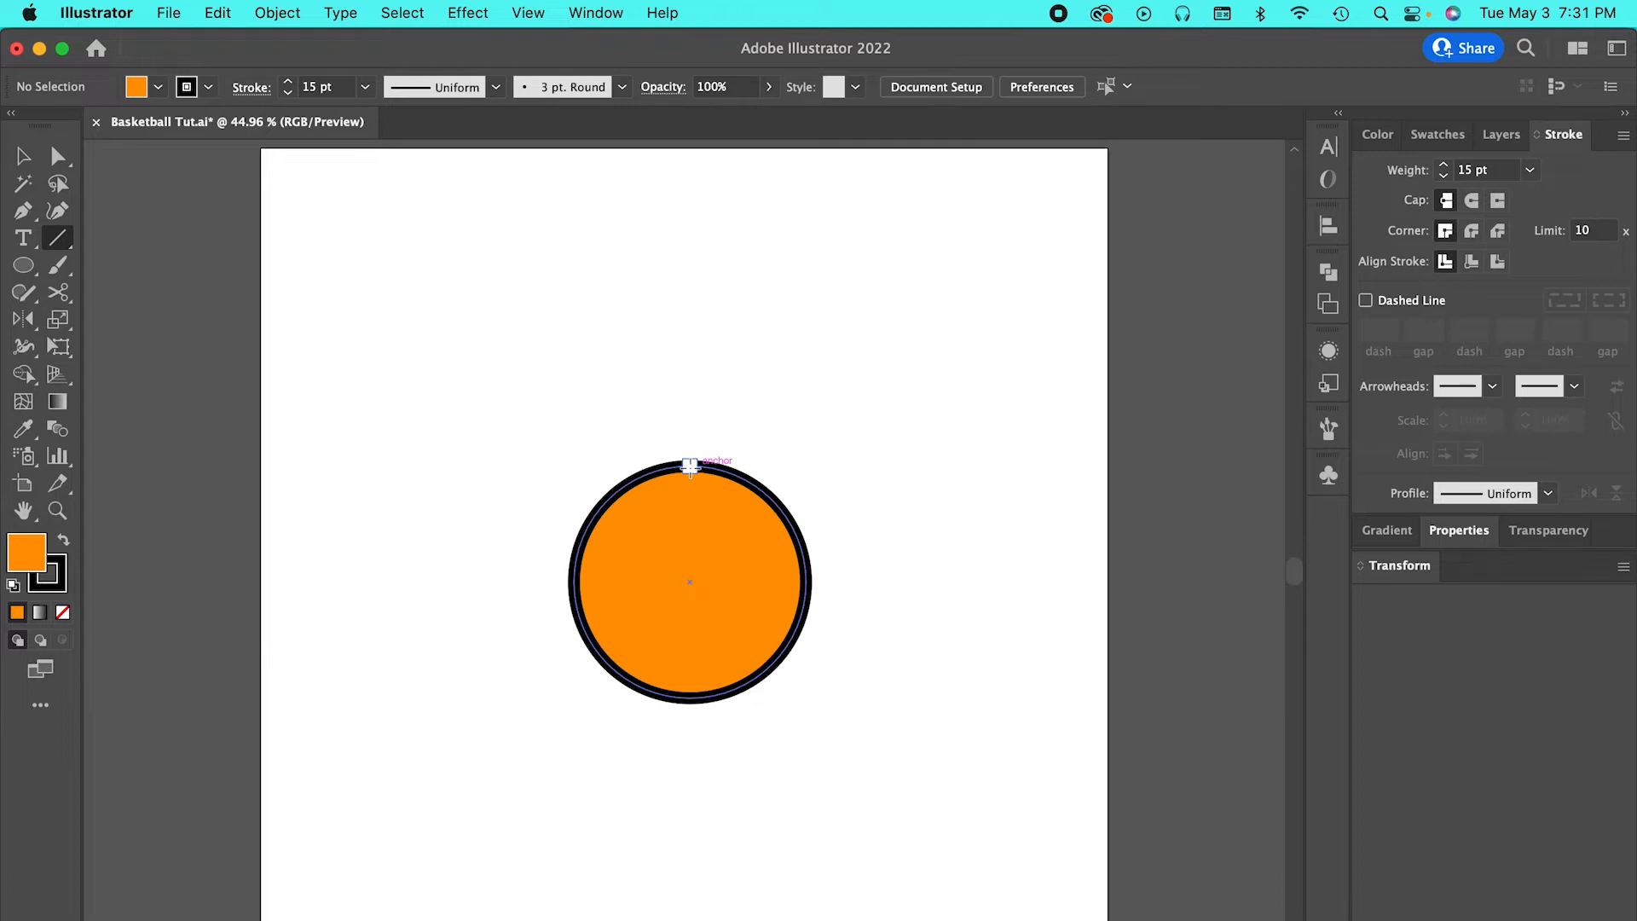
drag(690, 465, 690, 697)
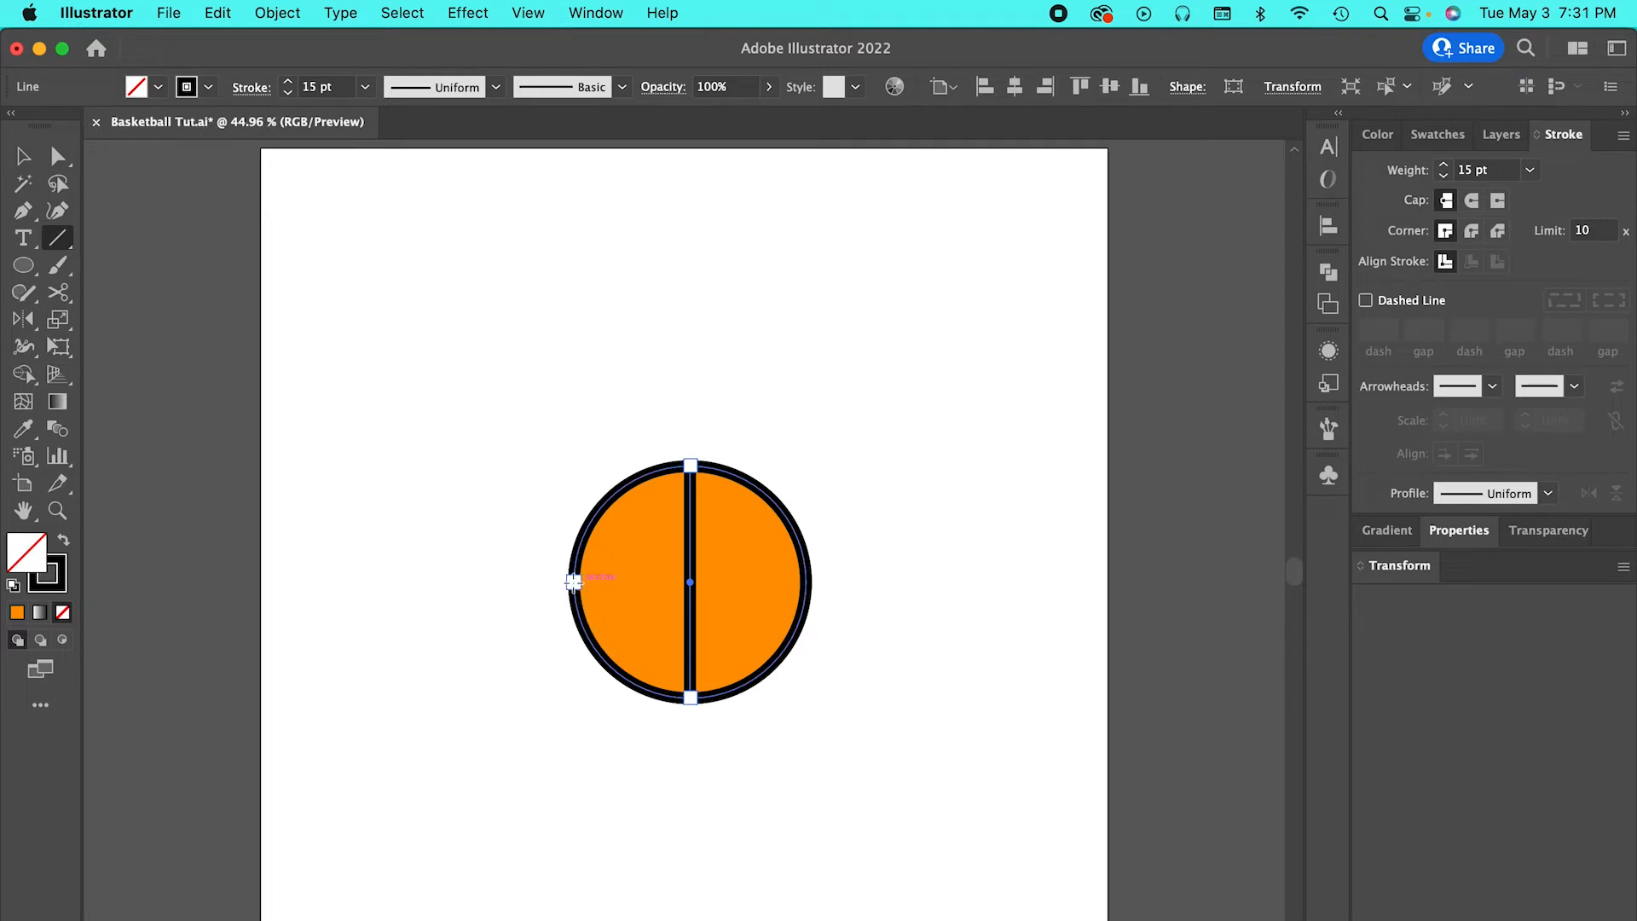
drag(574, 582, 807, 582)
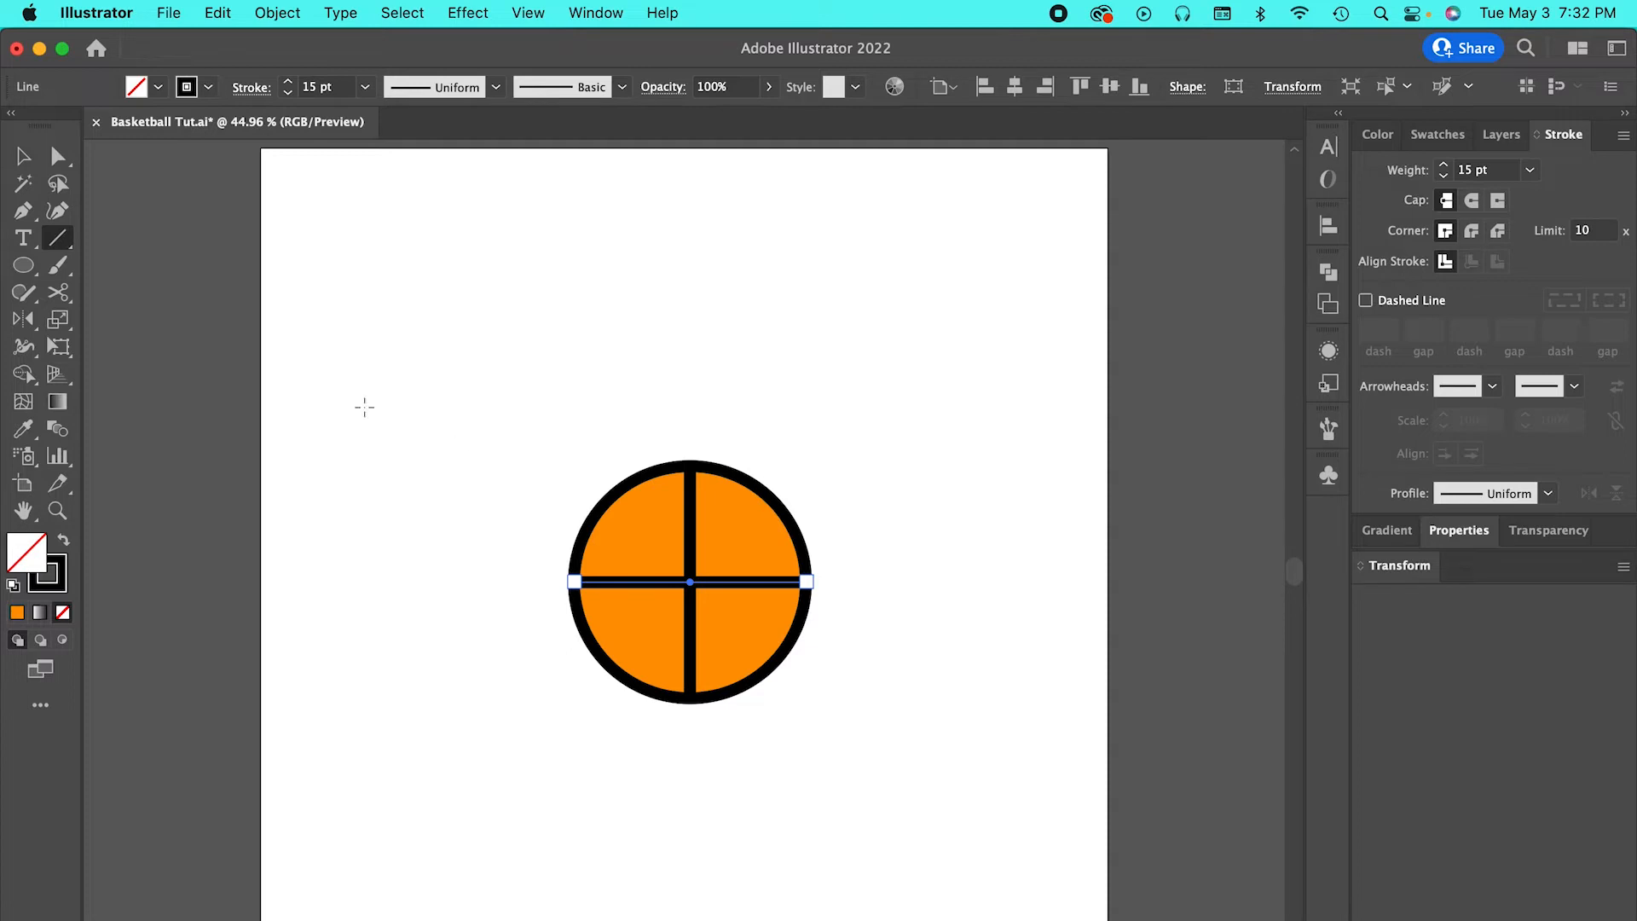
click(23, 156)
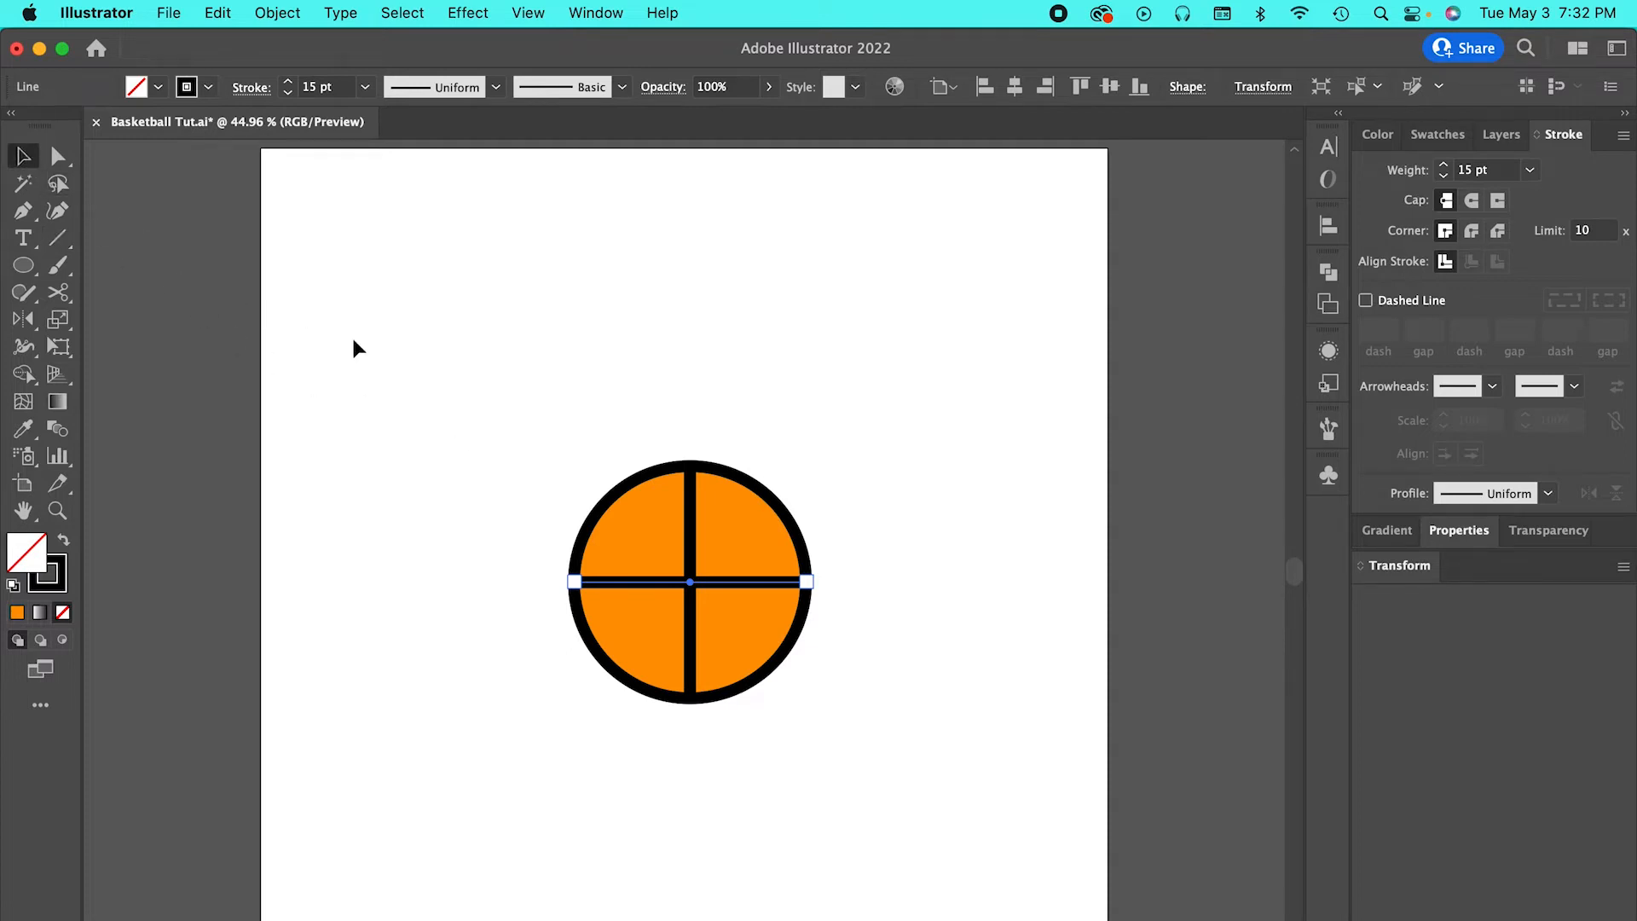
click(460, 389)
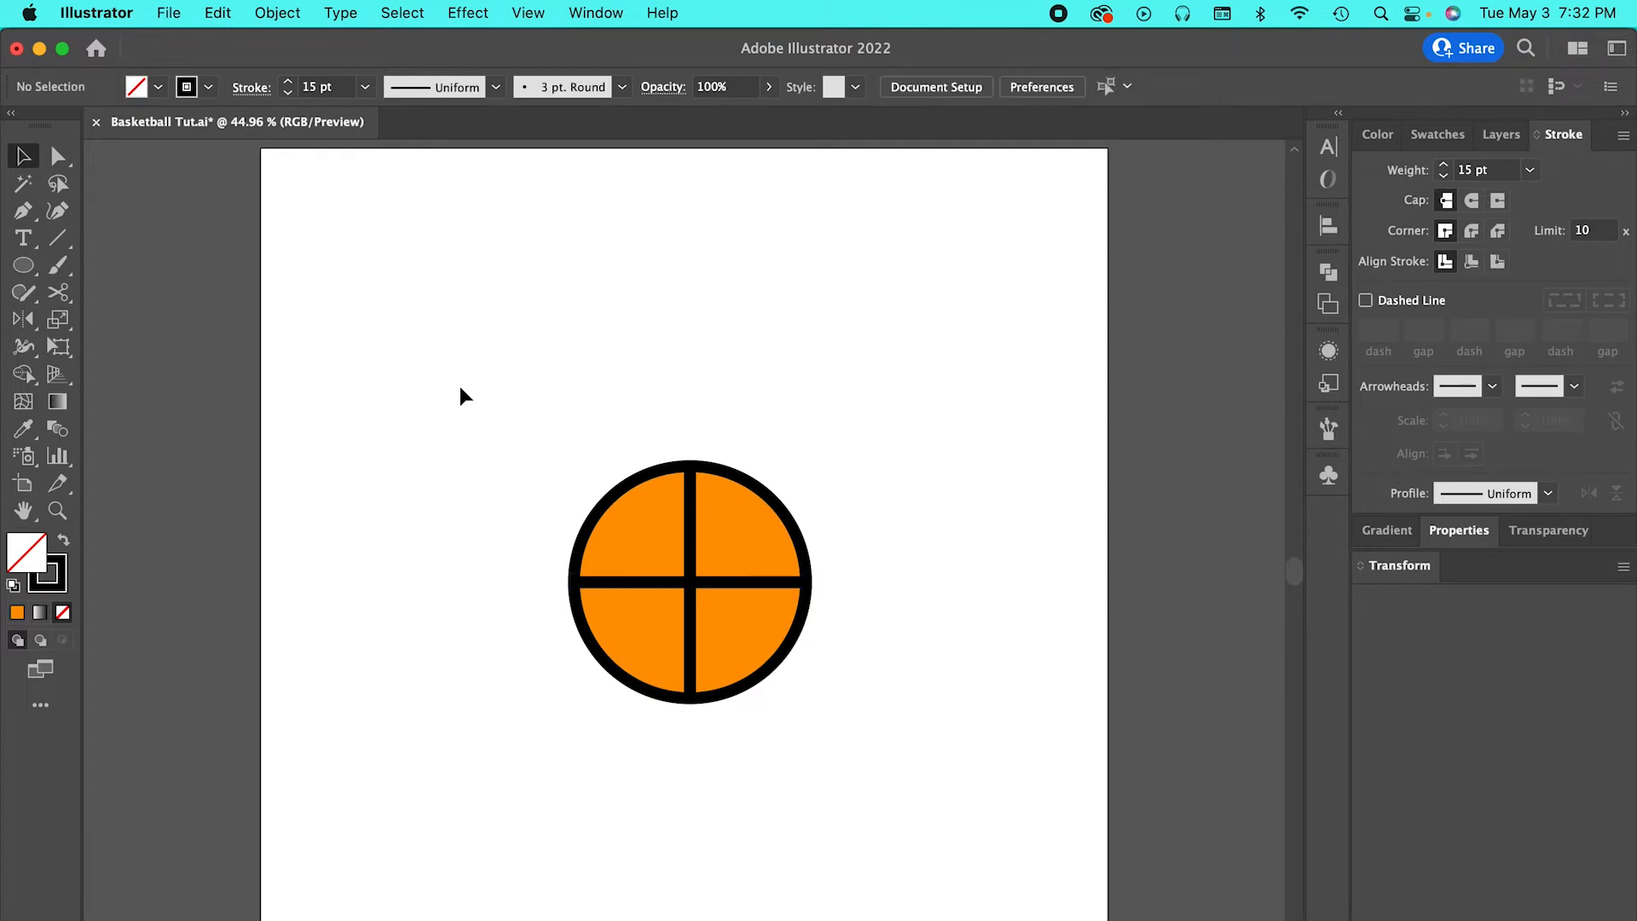
Draw a smaller unfilled circle centred on the ball's left anchor point, reaching partway towards the ball's centre.
click(26, 269)
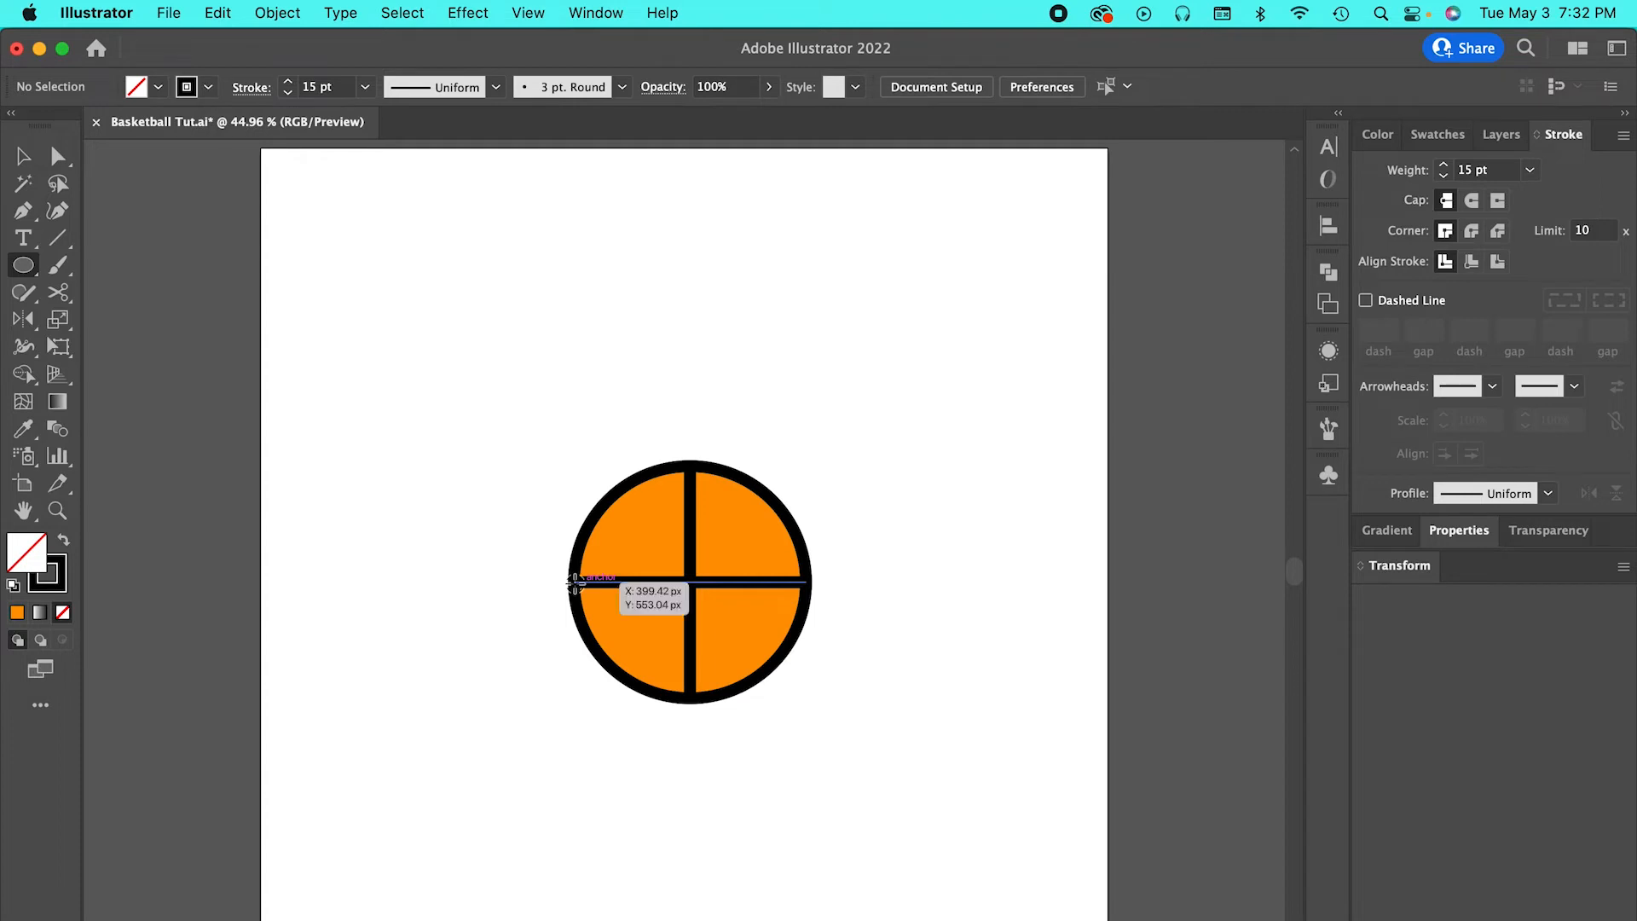
drag(573, 582, 637, 498)
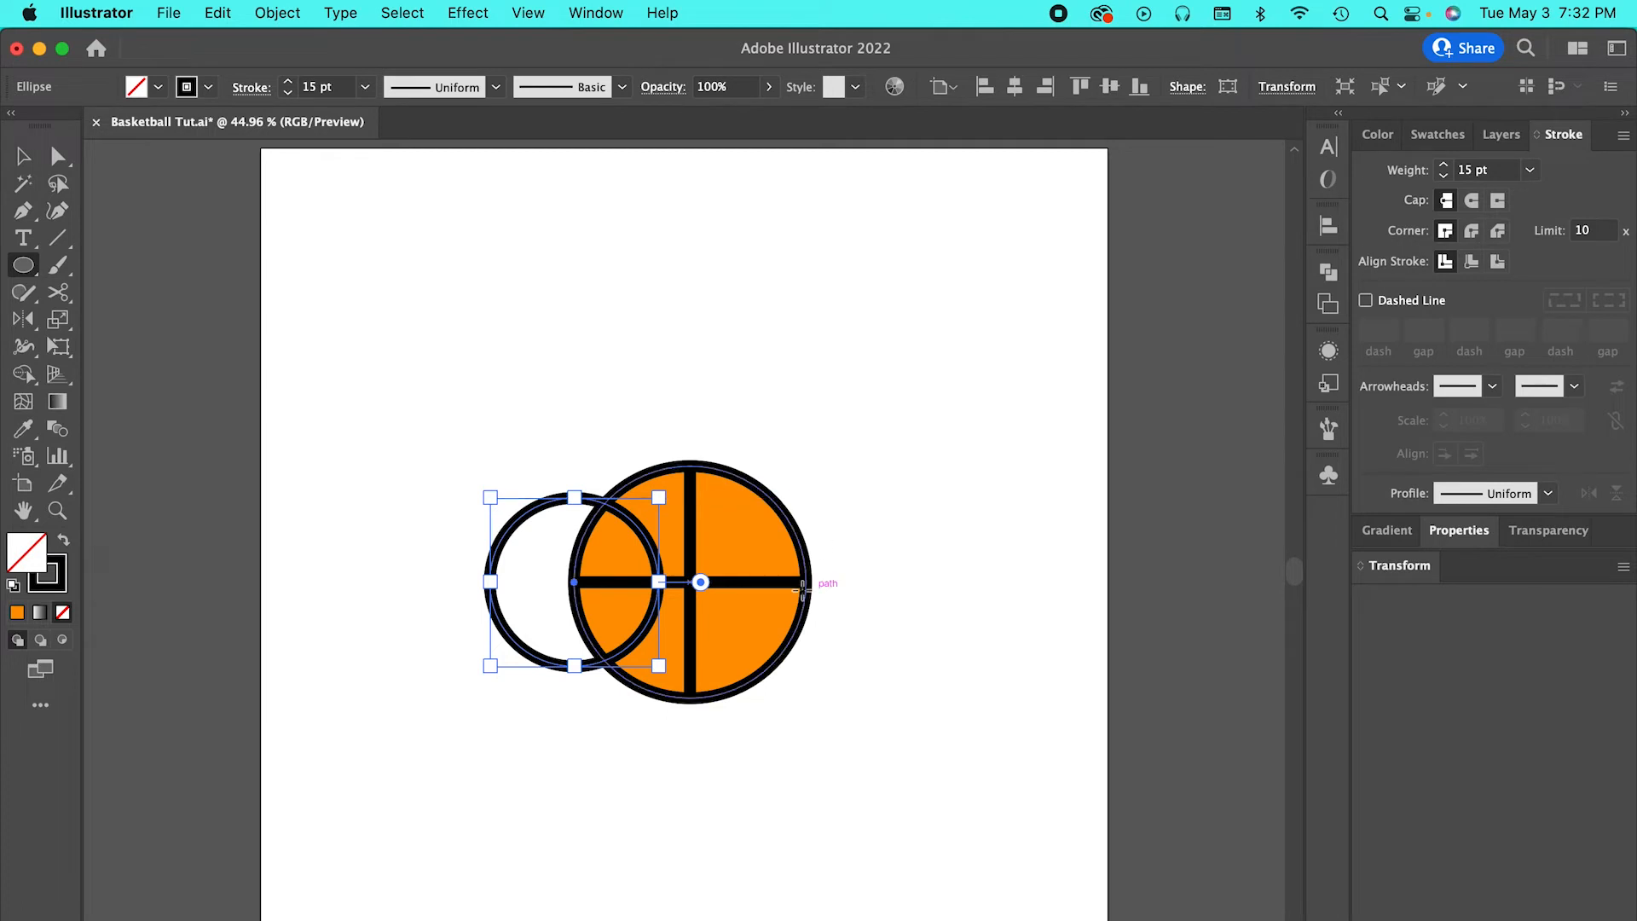
drag(808, 581, 732, 559)
key(super+z)
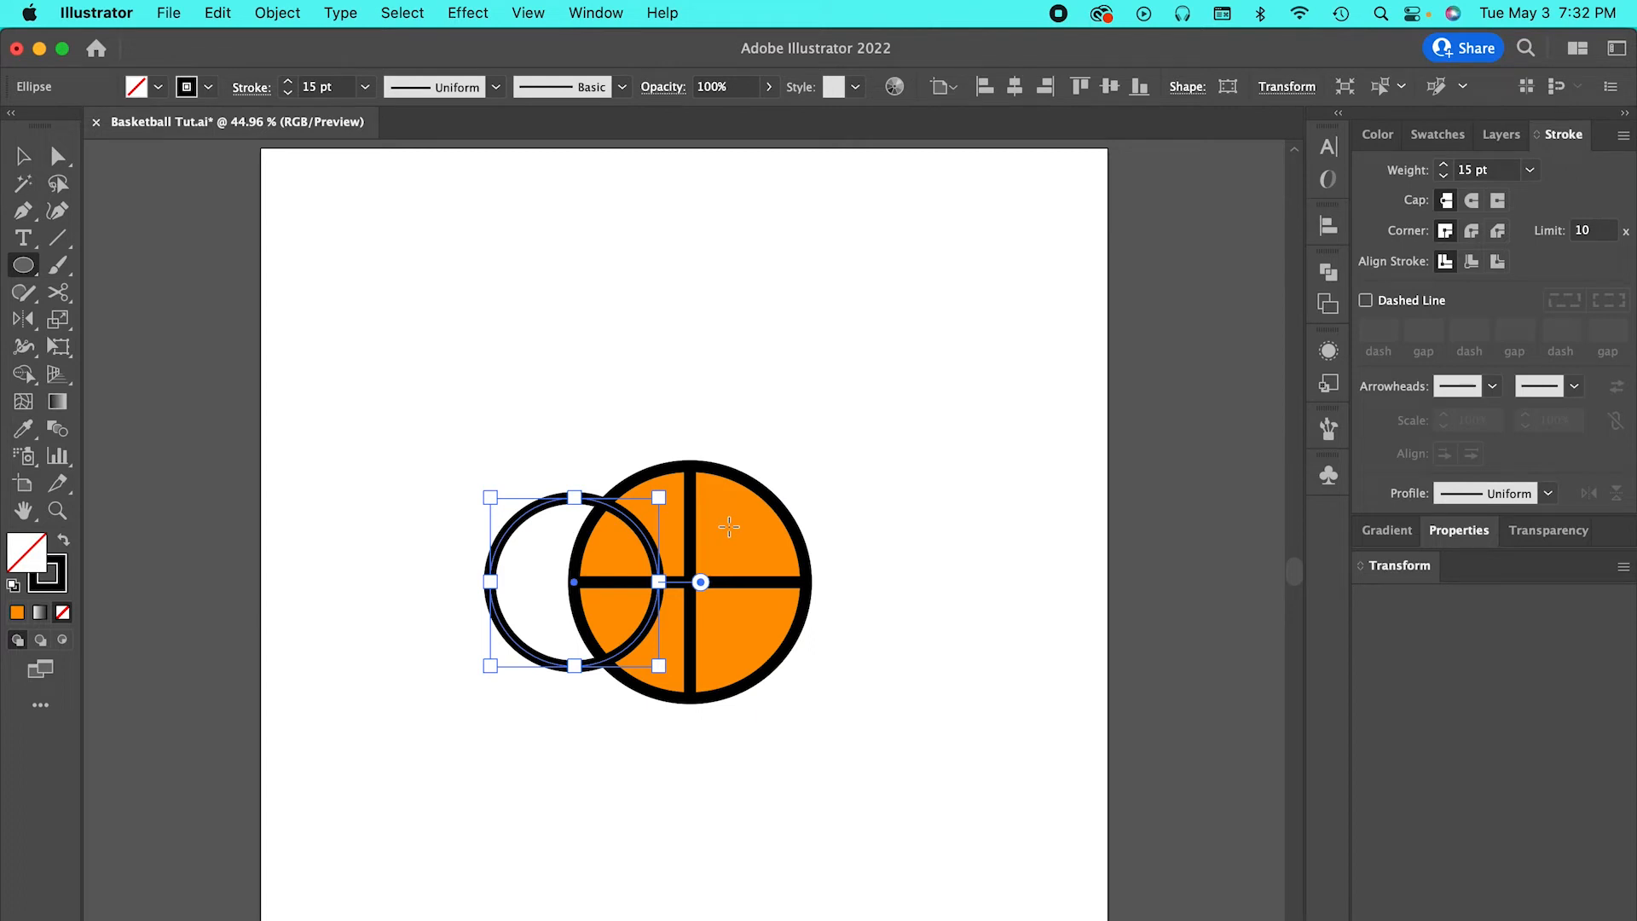
Reflect a copy of the small circle across a vertical axis through the ball's centre.
key(o)
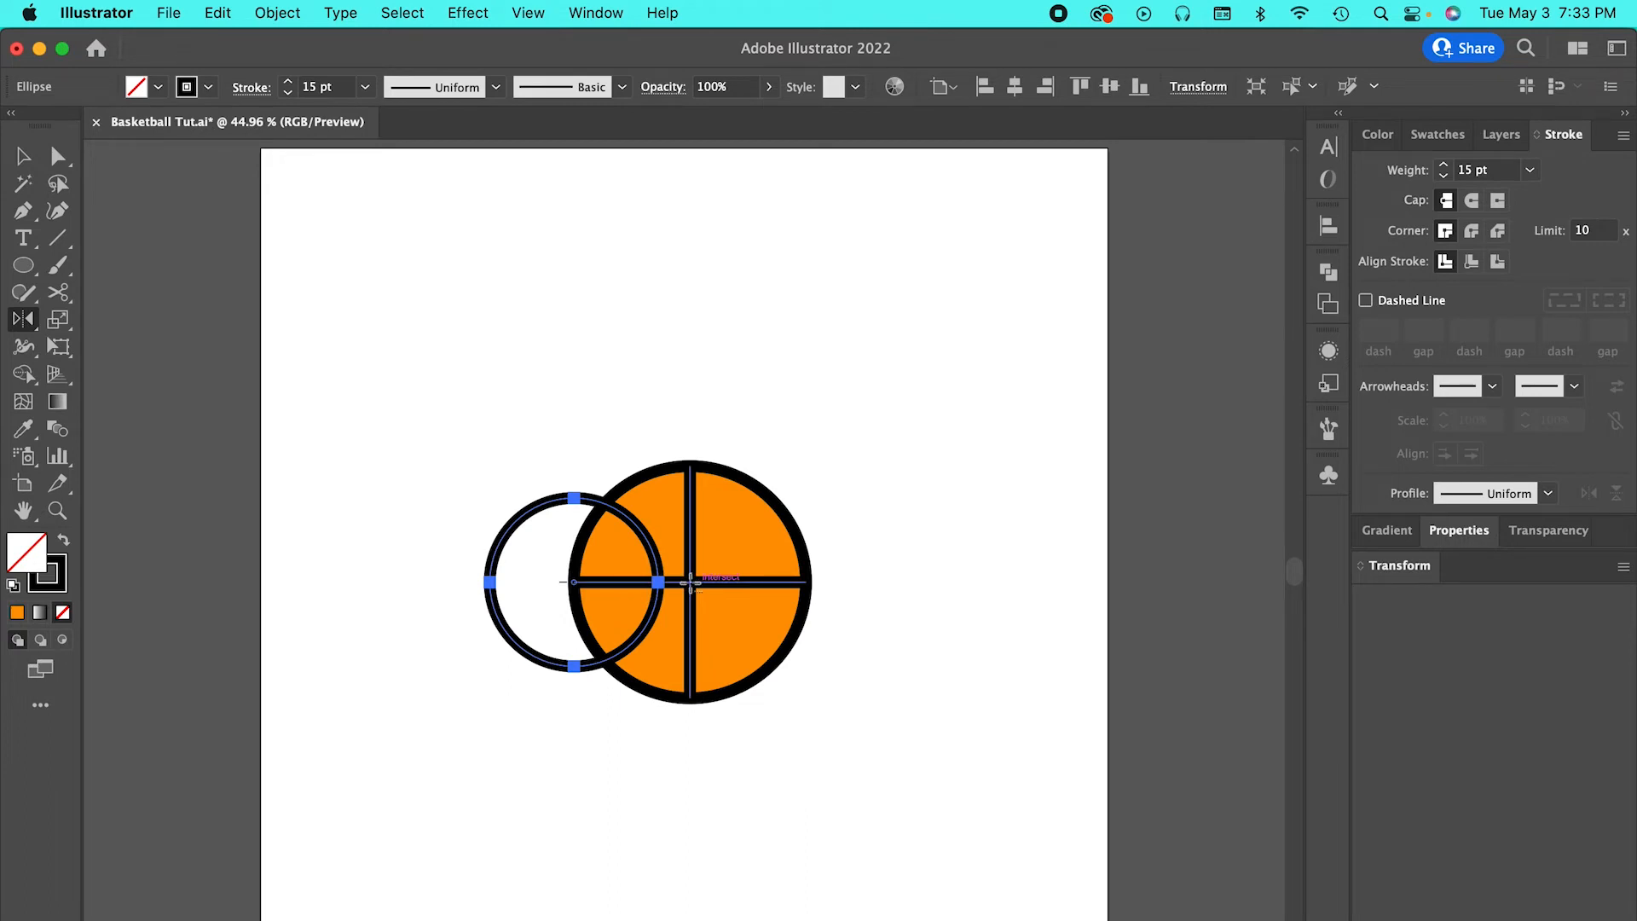
alt+click(691, 582)
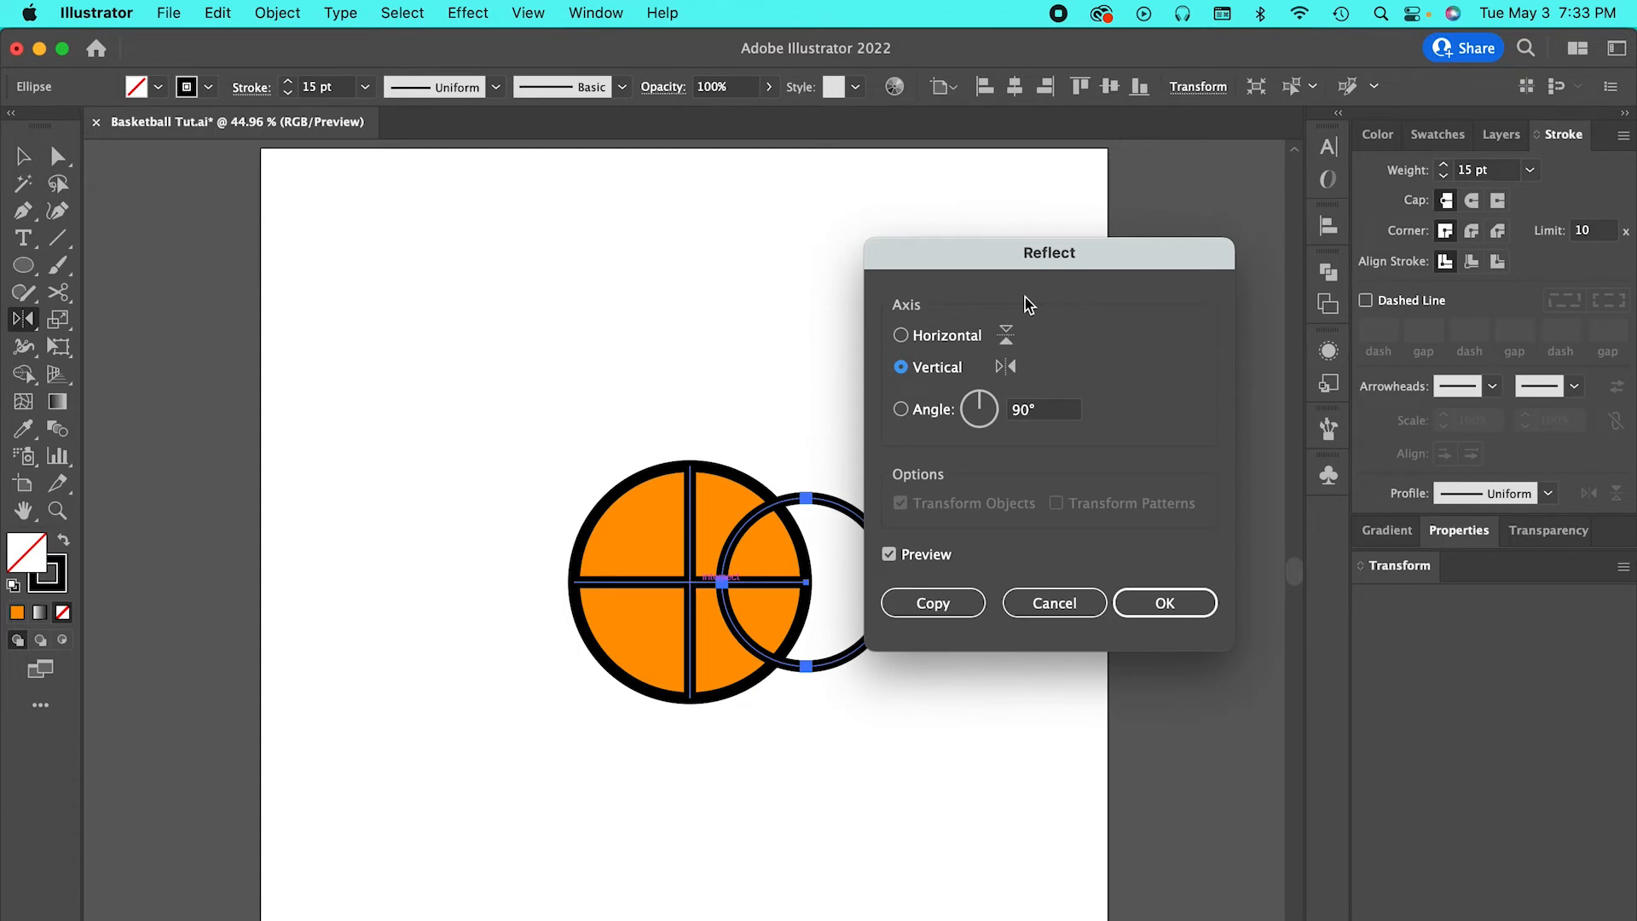
click(933, 603)
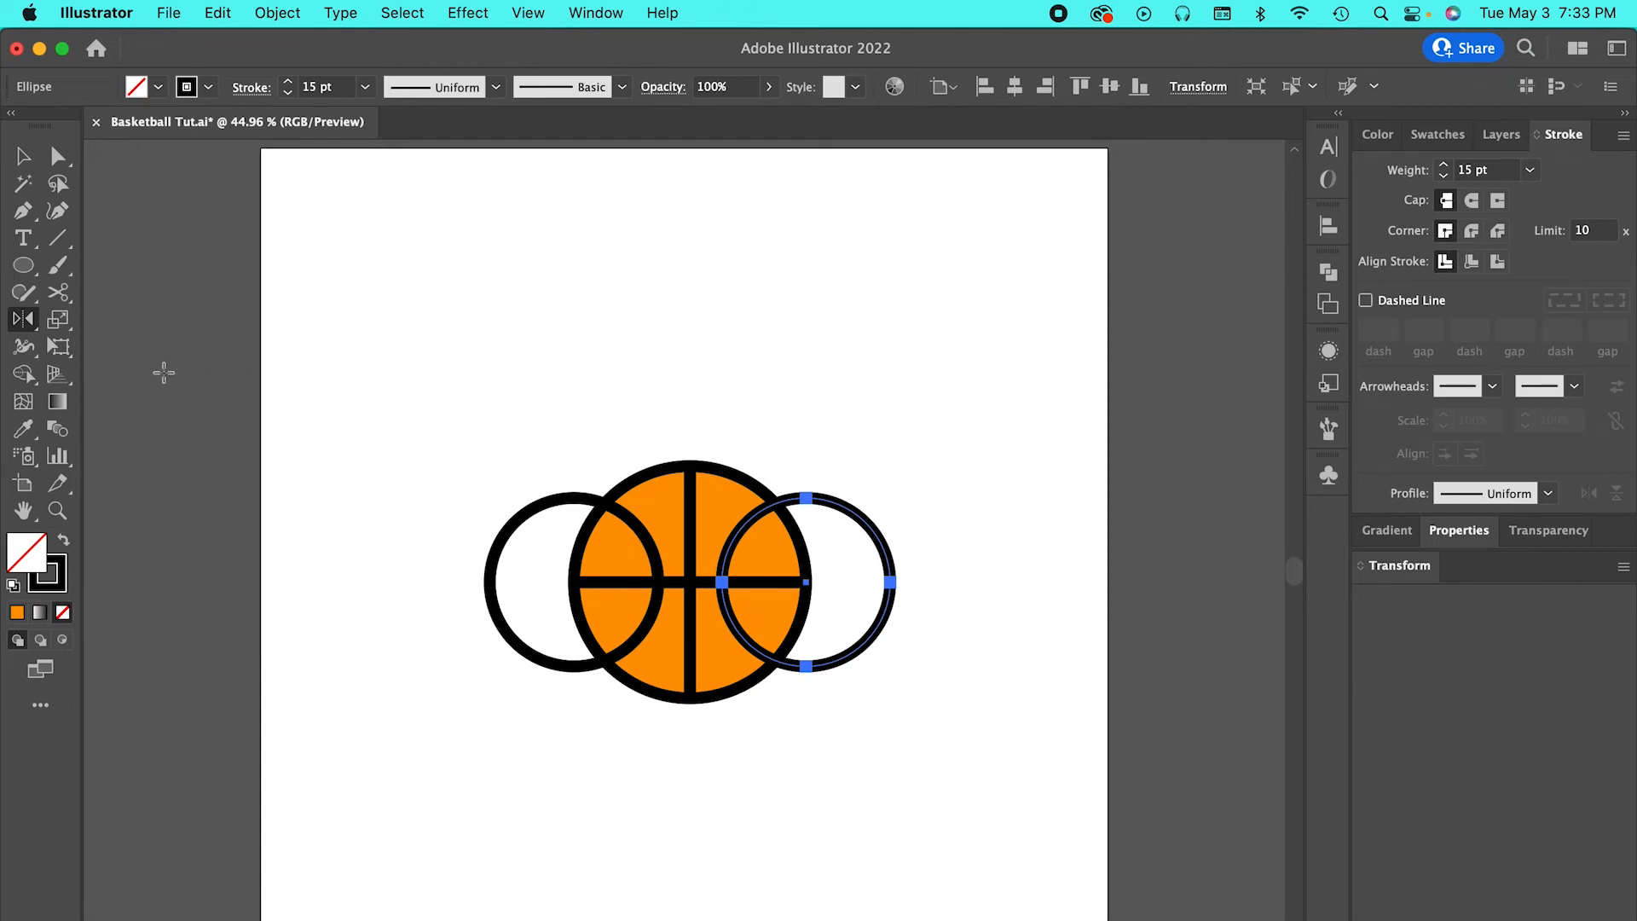
Draw an unfilled circle from the ball's centre, matching the orange circle's size.
click(23, 267)
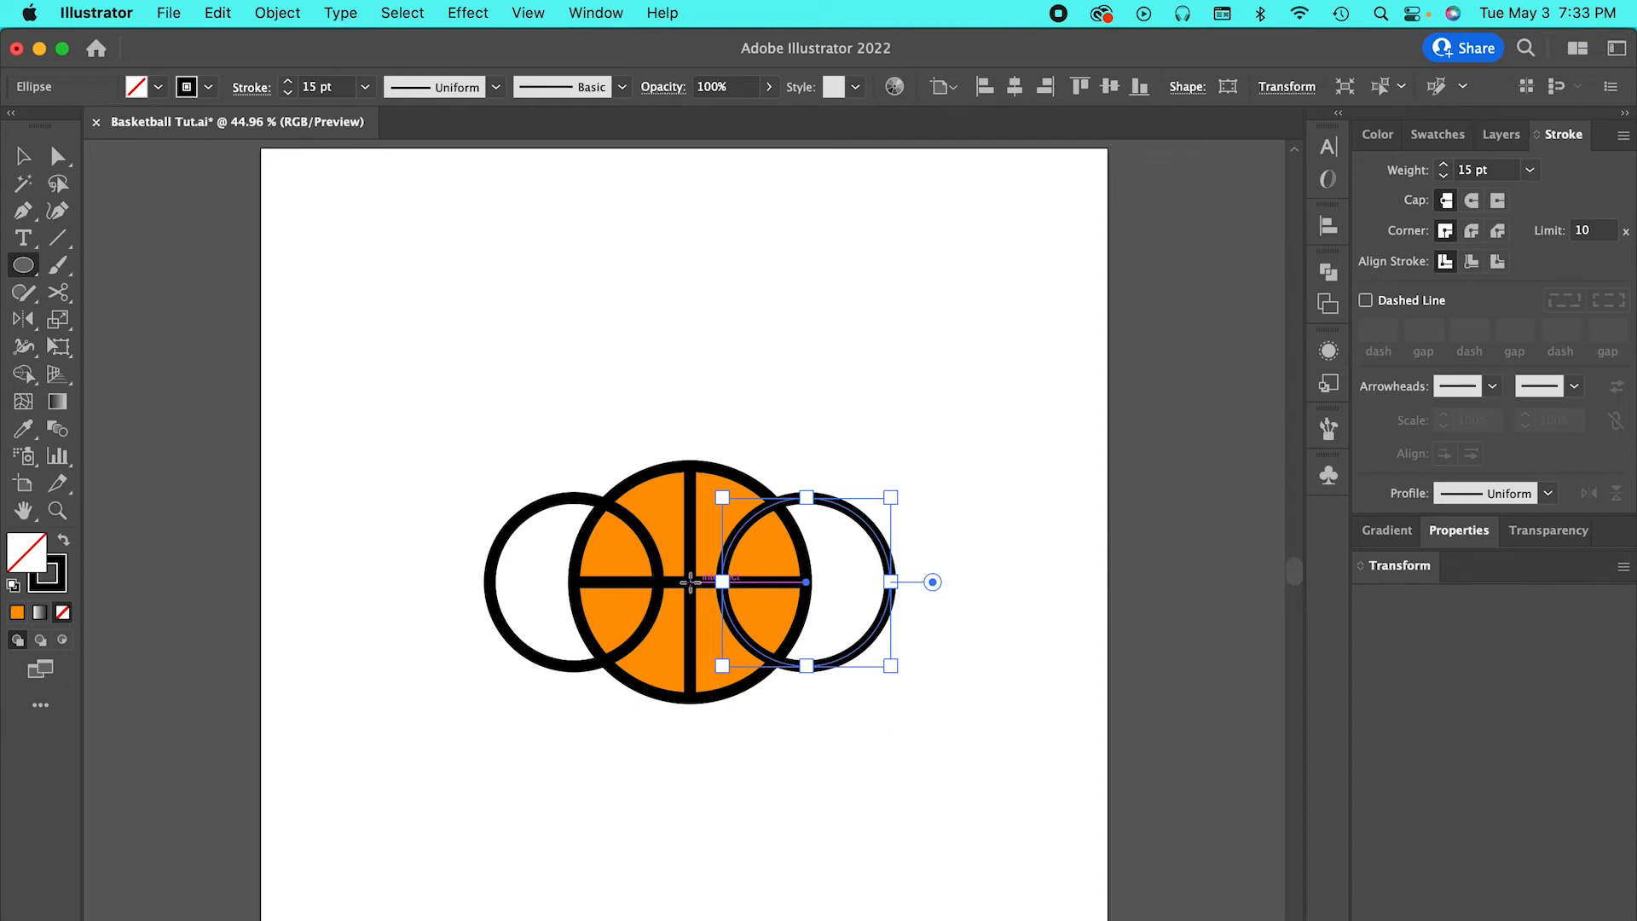
drag(691, 582, 808, 563)
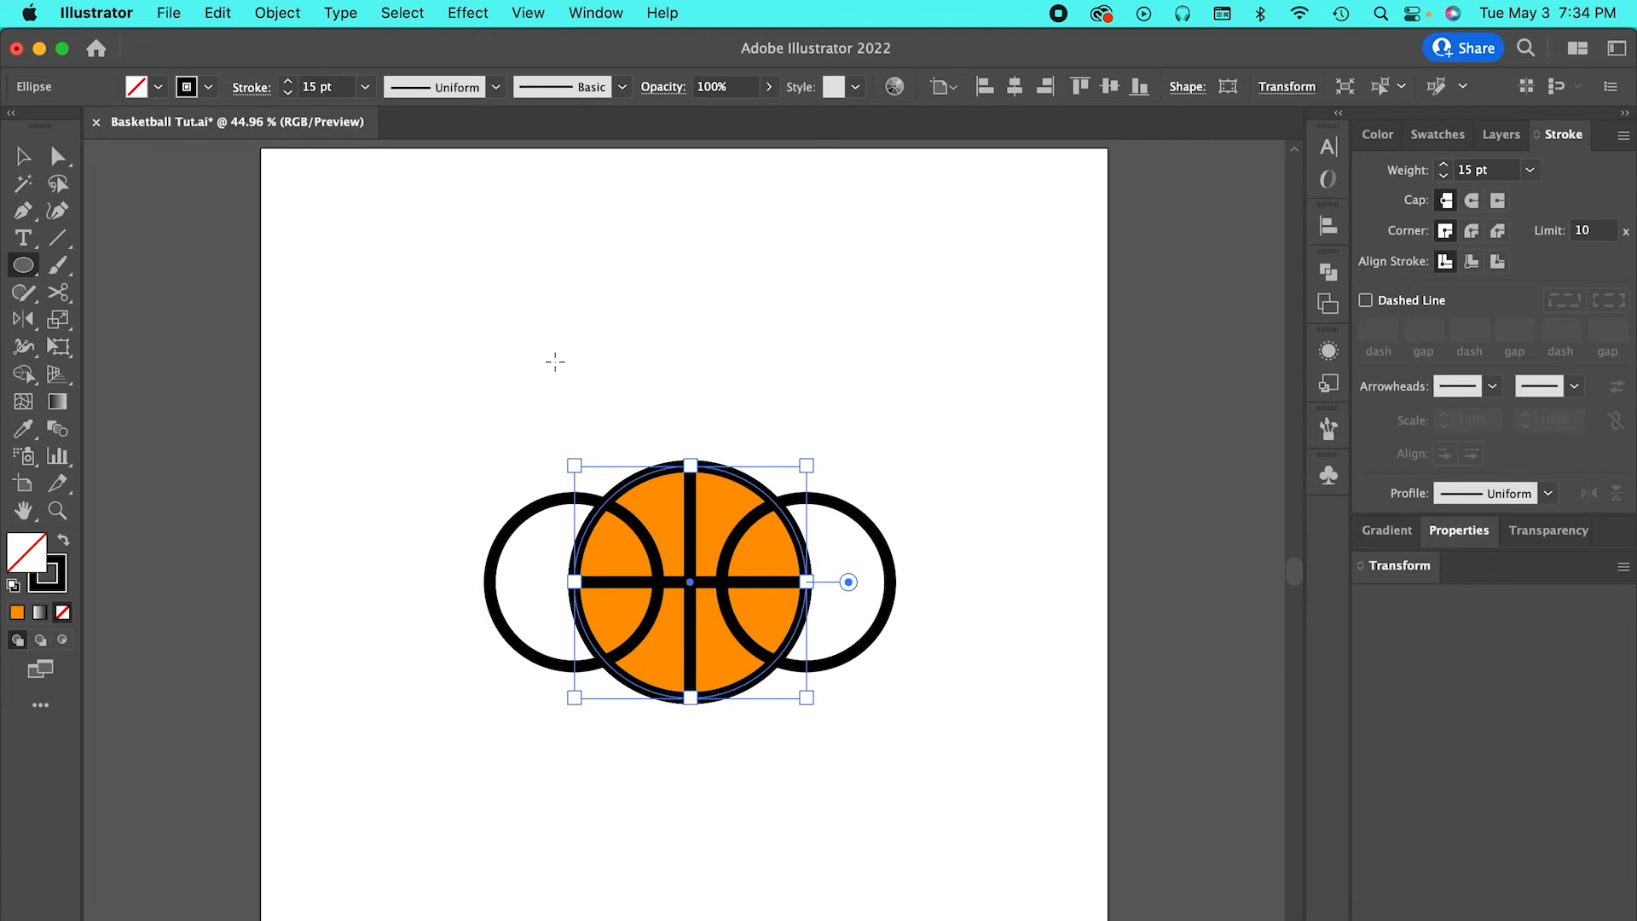
click(24, 158)
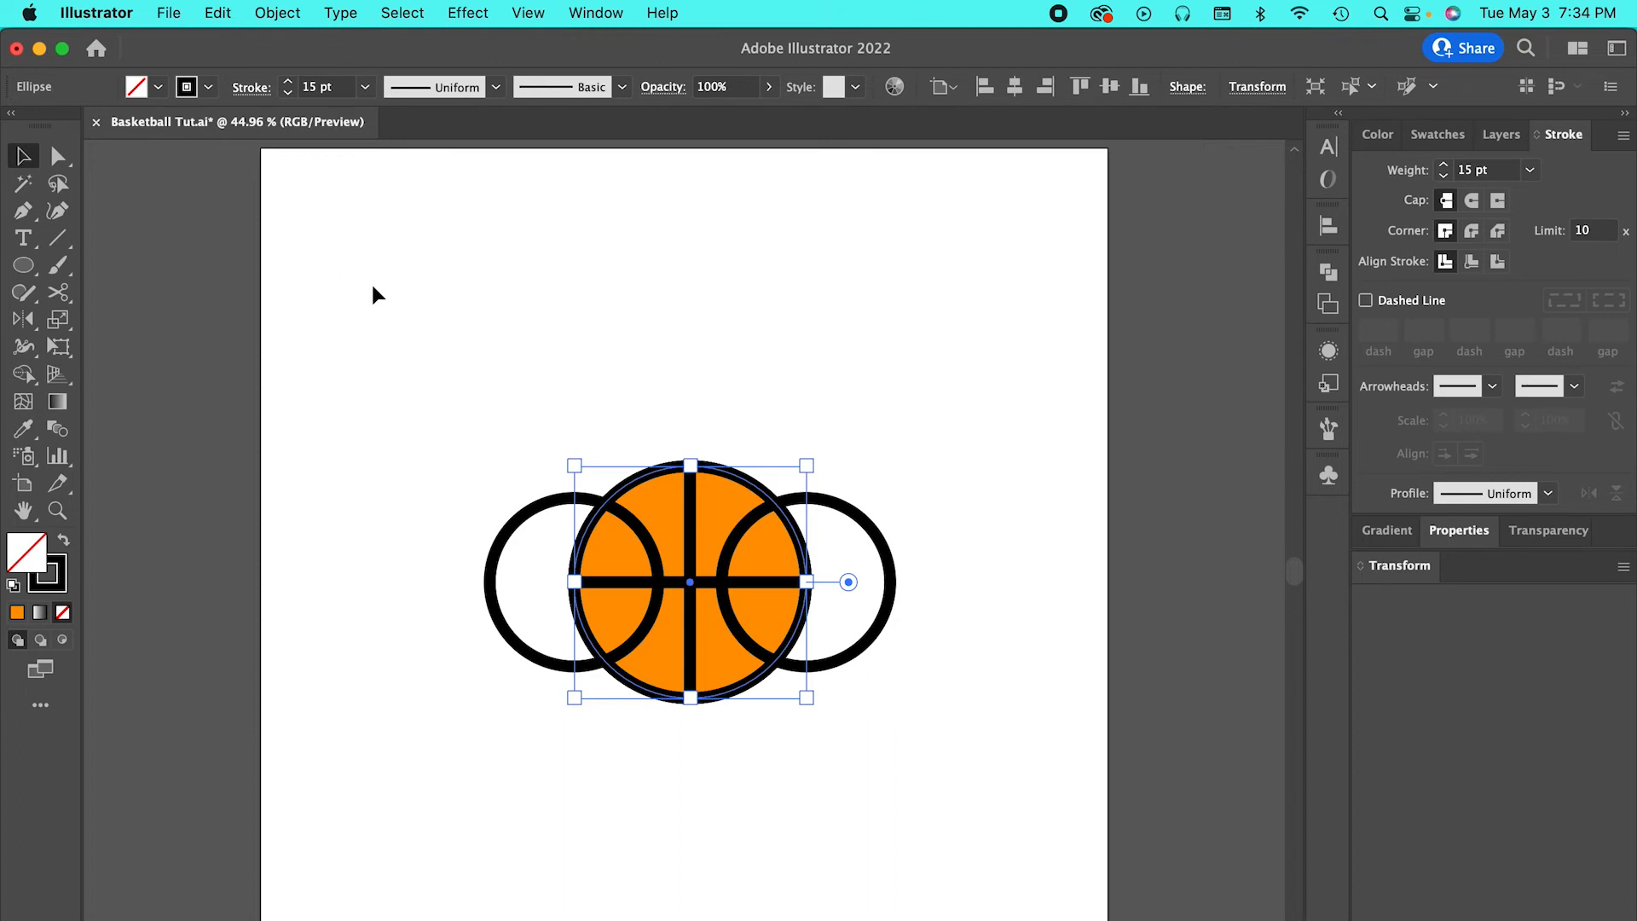
click(23, 266)
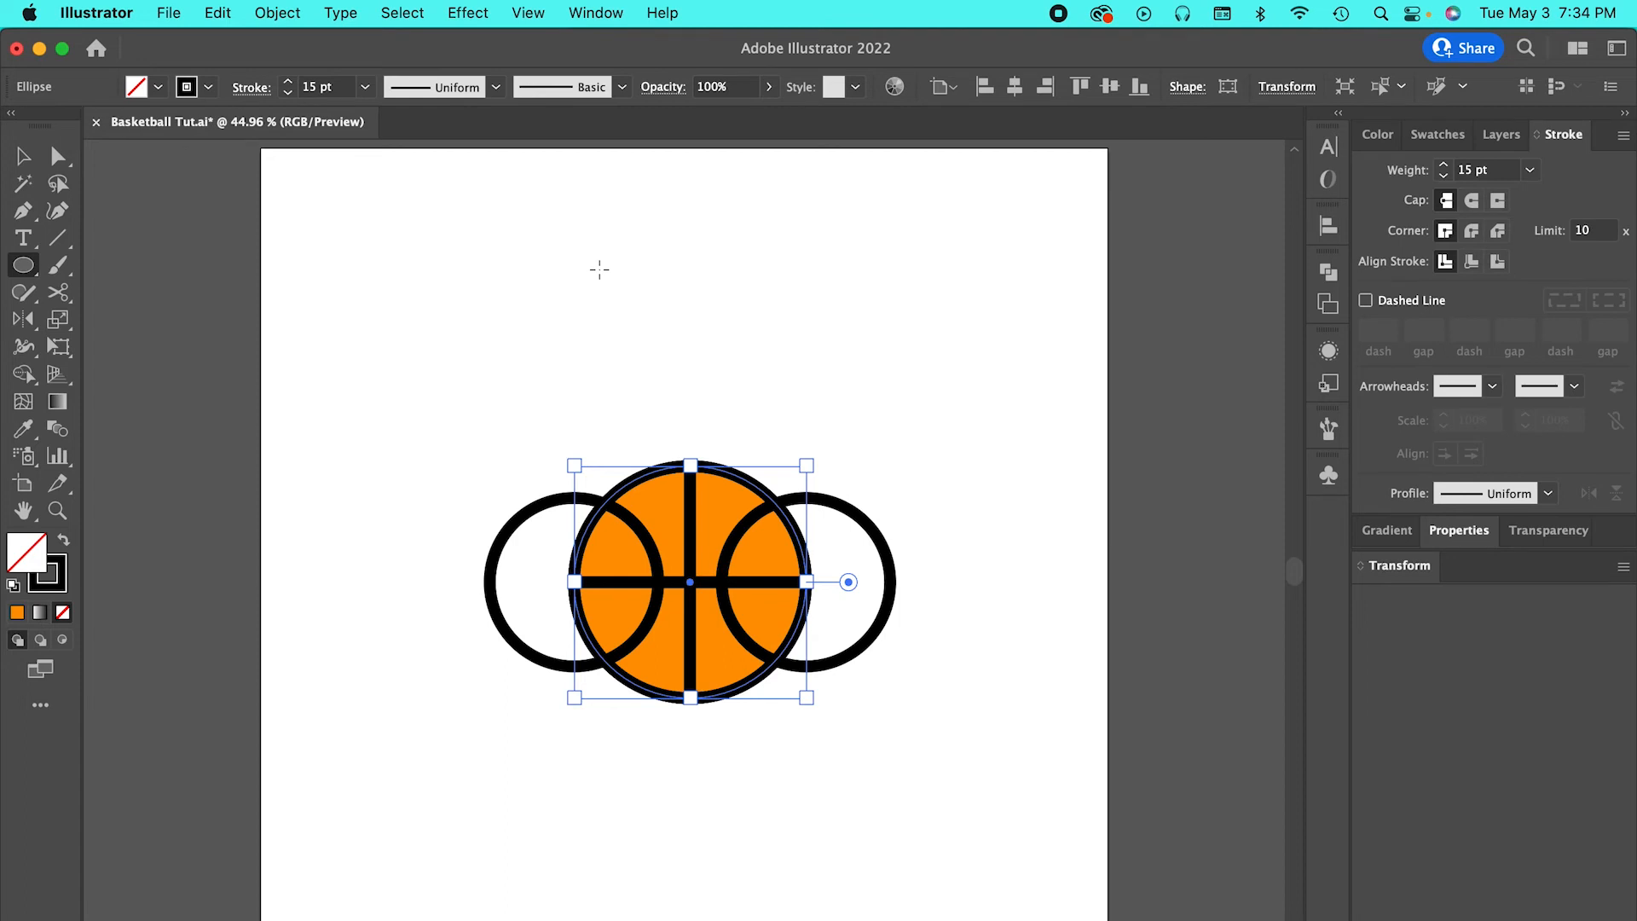
Select all the basketball shapes and make a clipping mask with the topmost circle.
key(v)
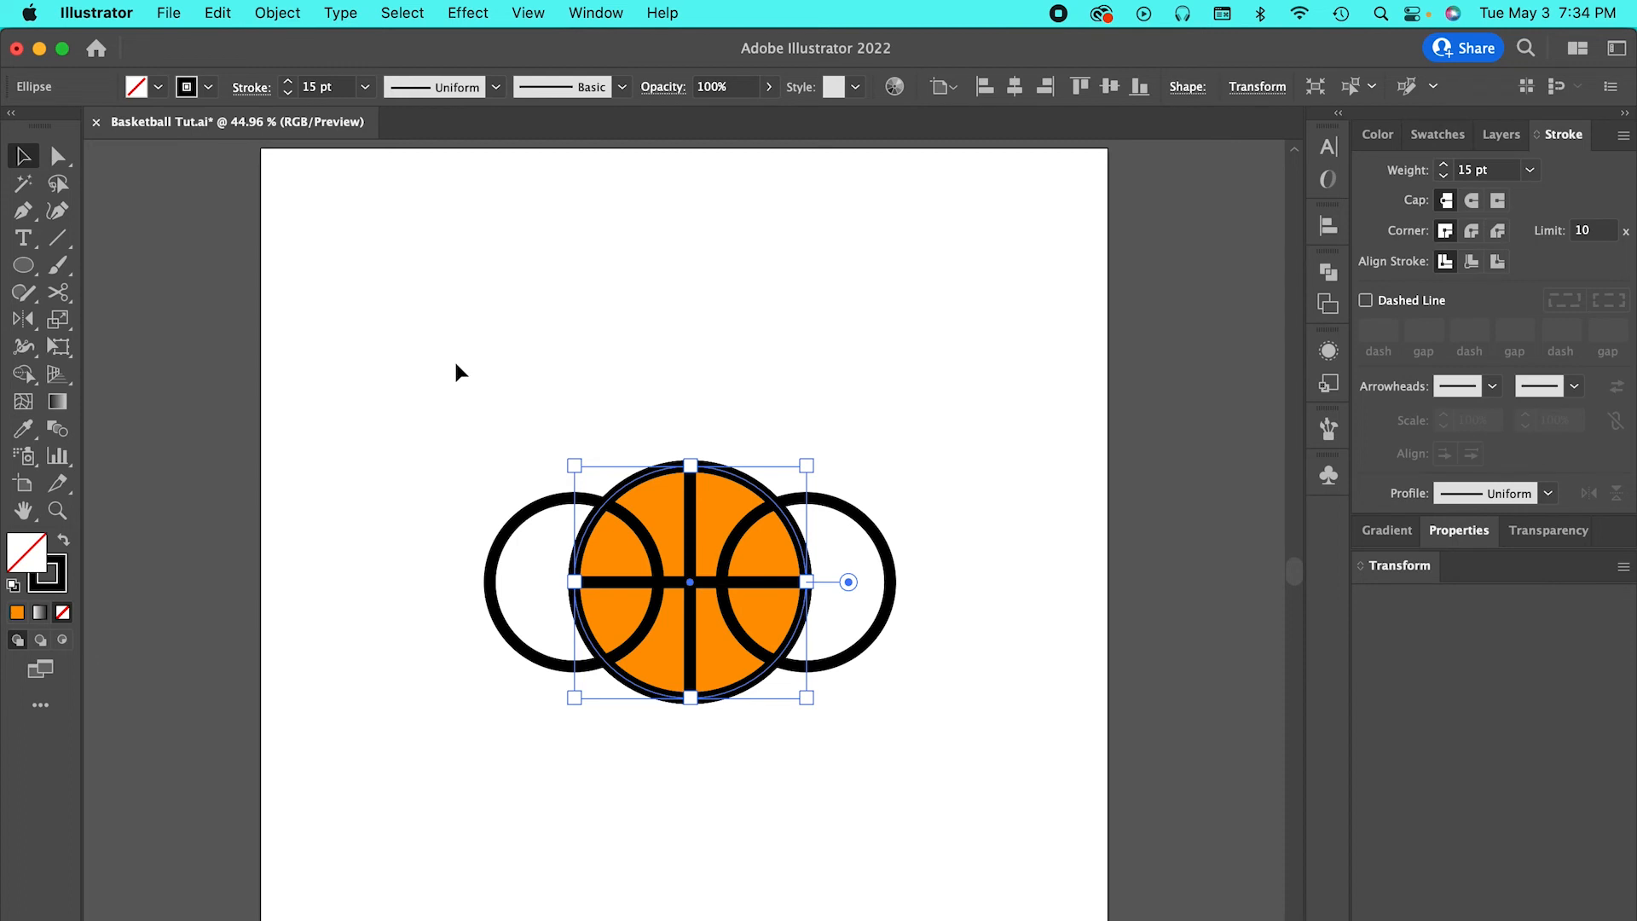
drag(455, 364, 959, 783)
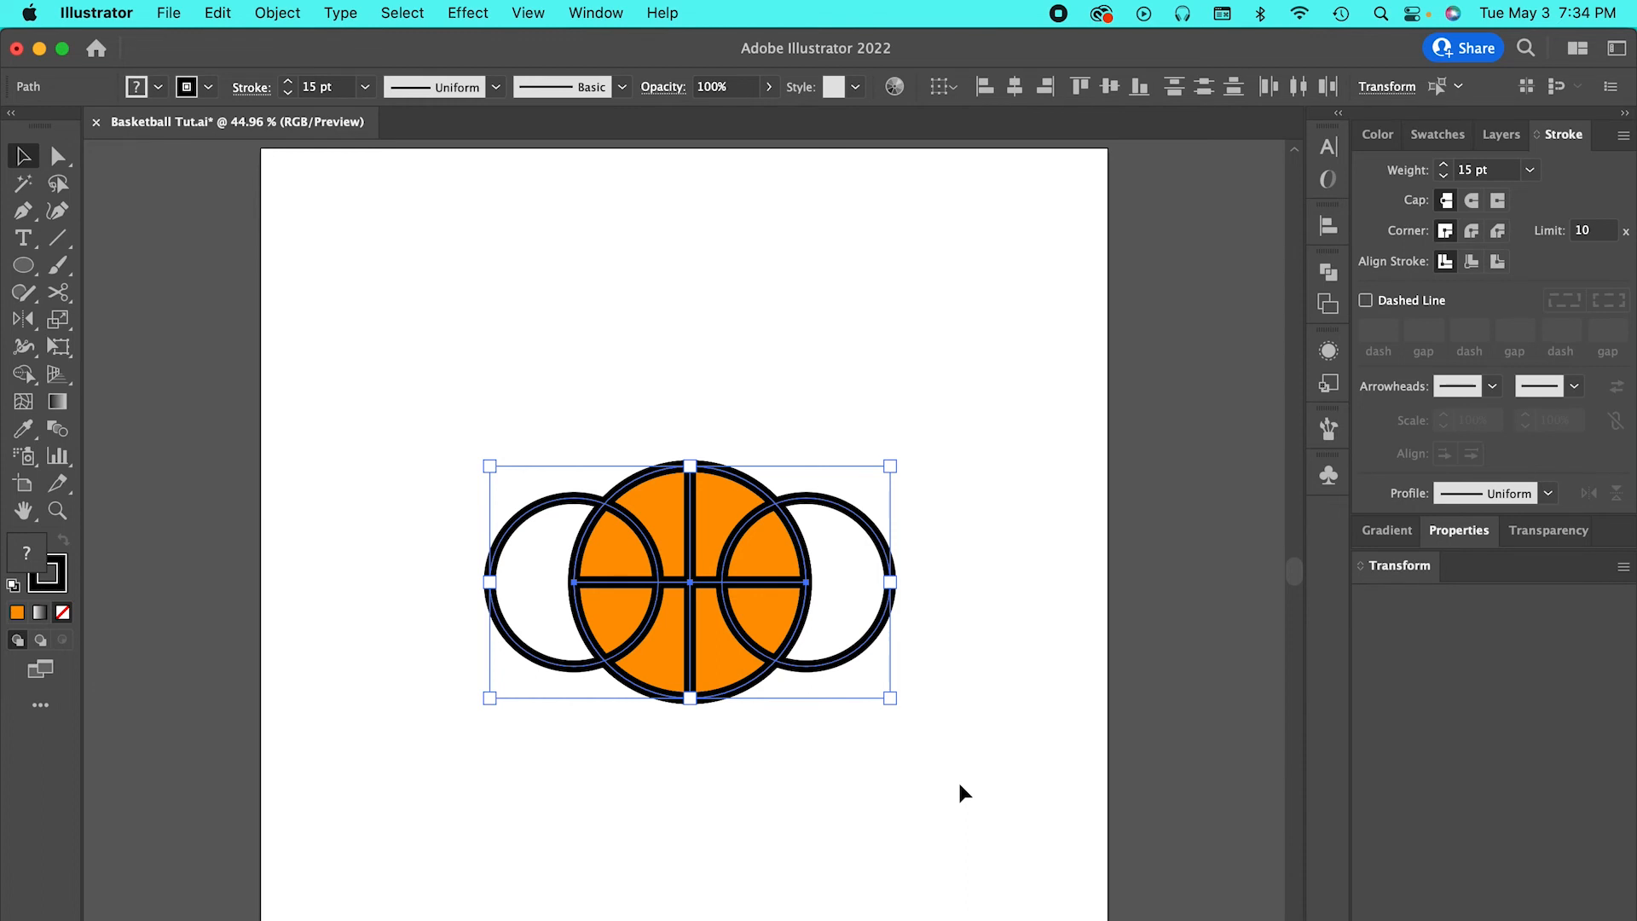
key(super+7)
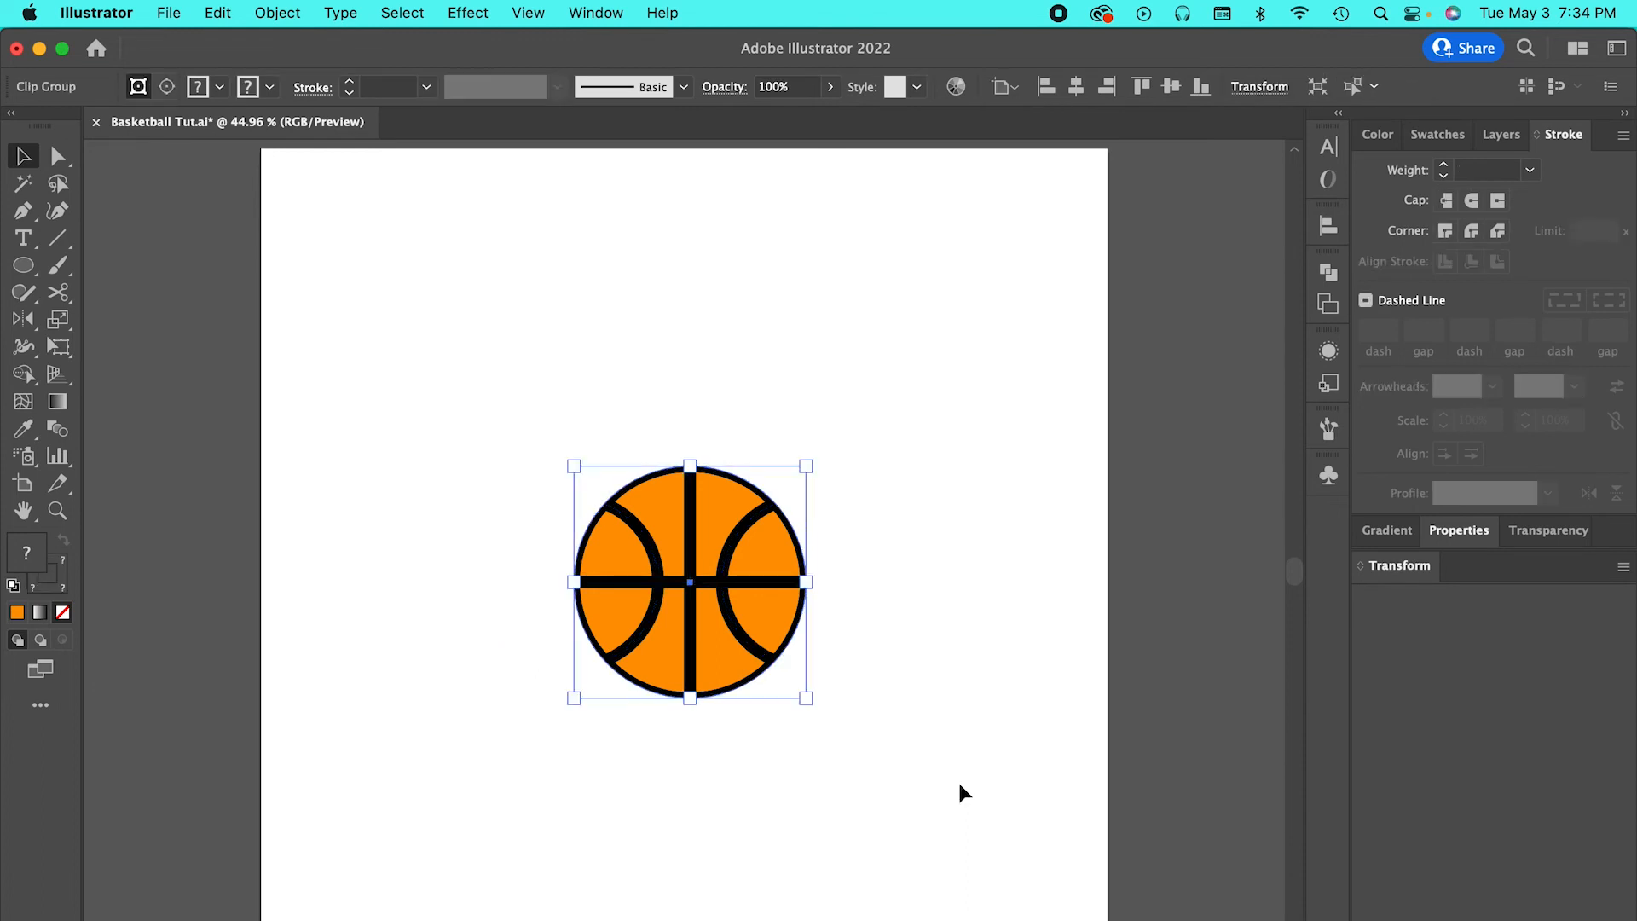
Isolate the clip group, enlarge its clipping circle from the centre to the outer edge of the ball's stroke, and leave isolation mode.
key(super+1)
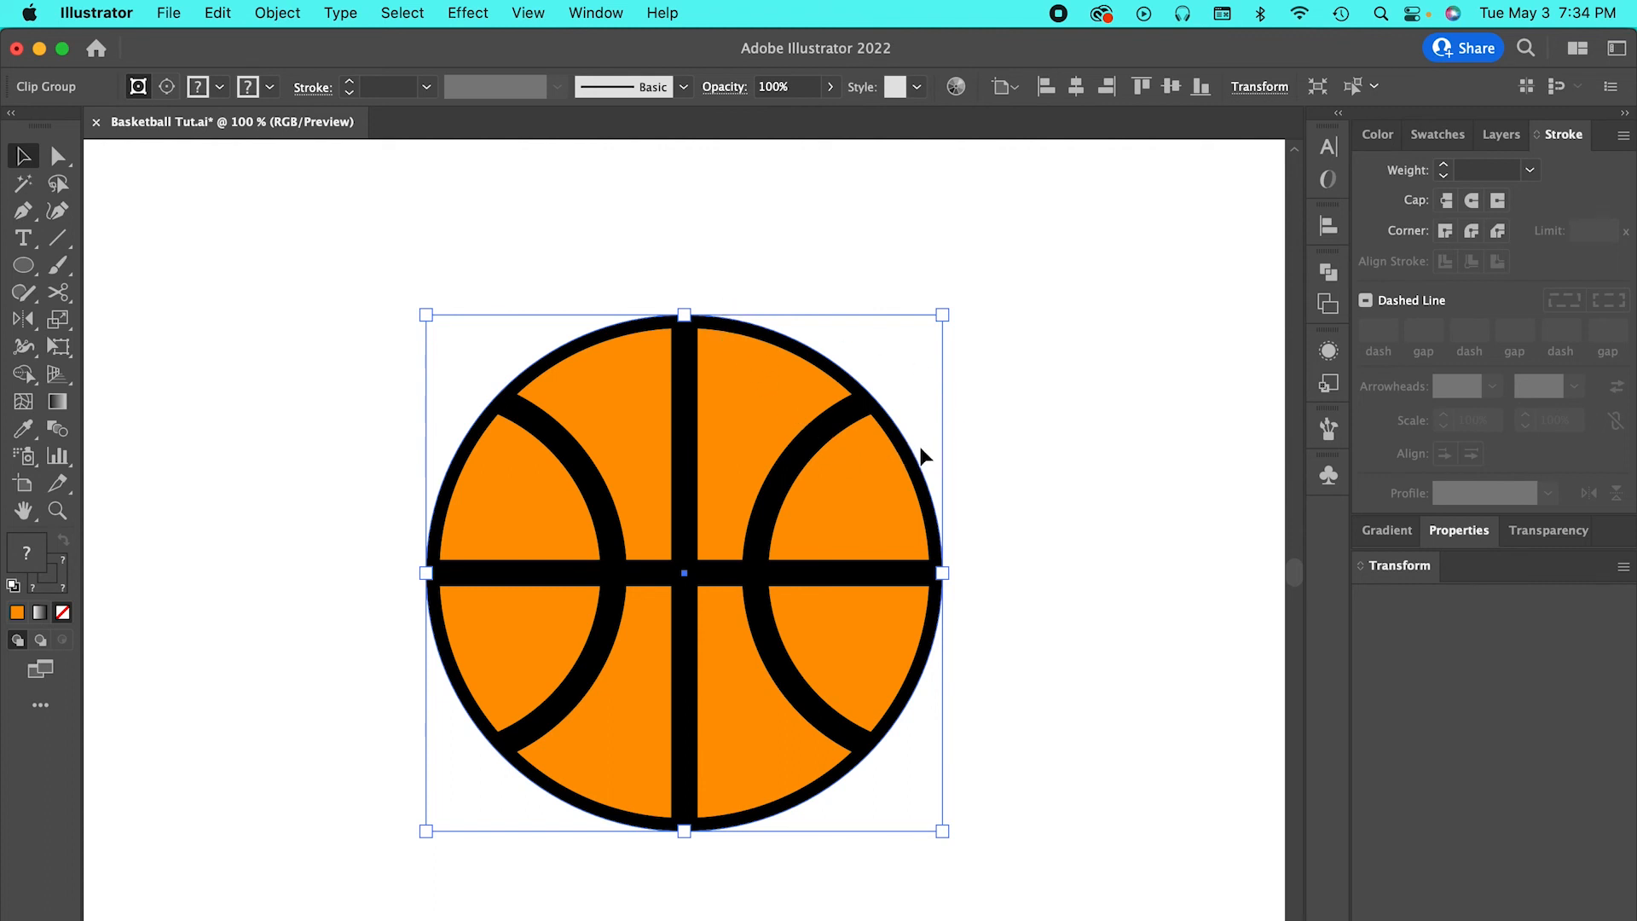
double_click(873, 402)
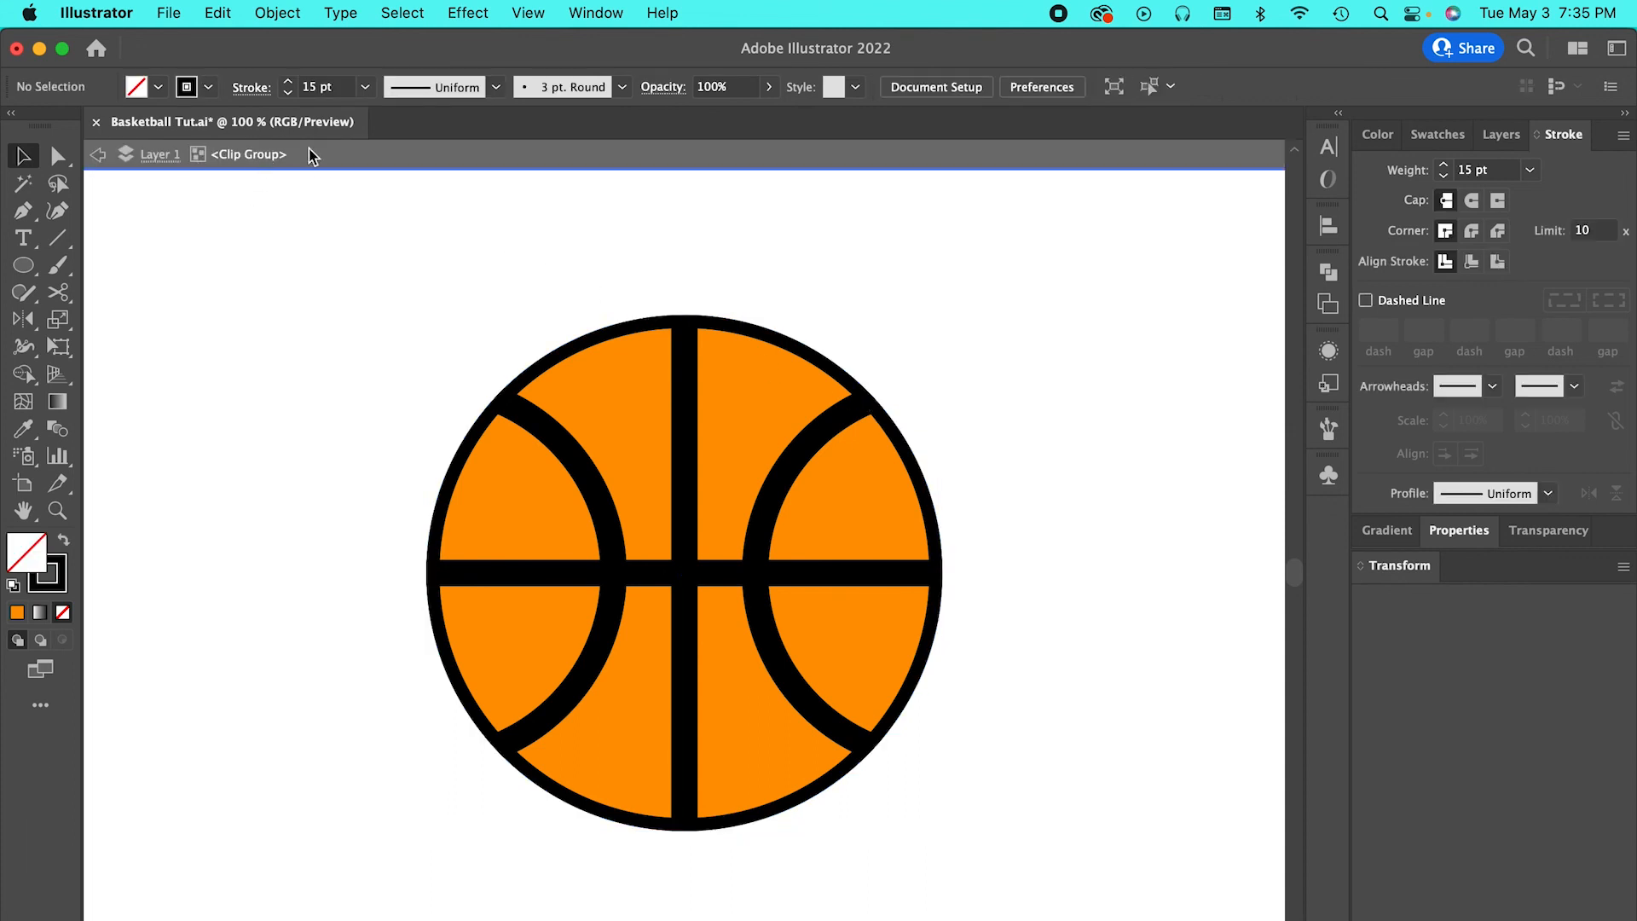
click(895, 430)
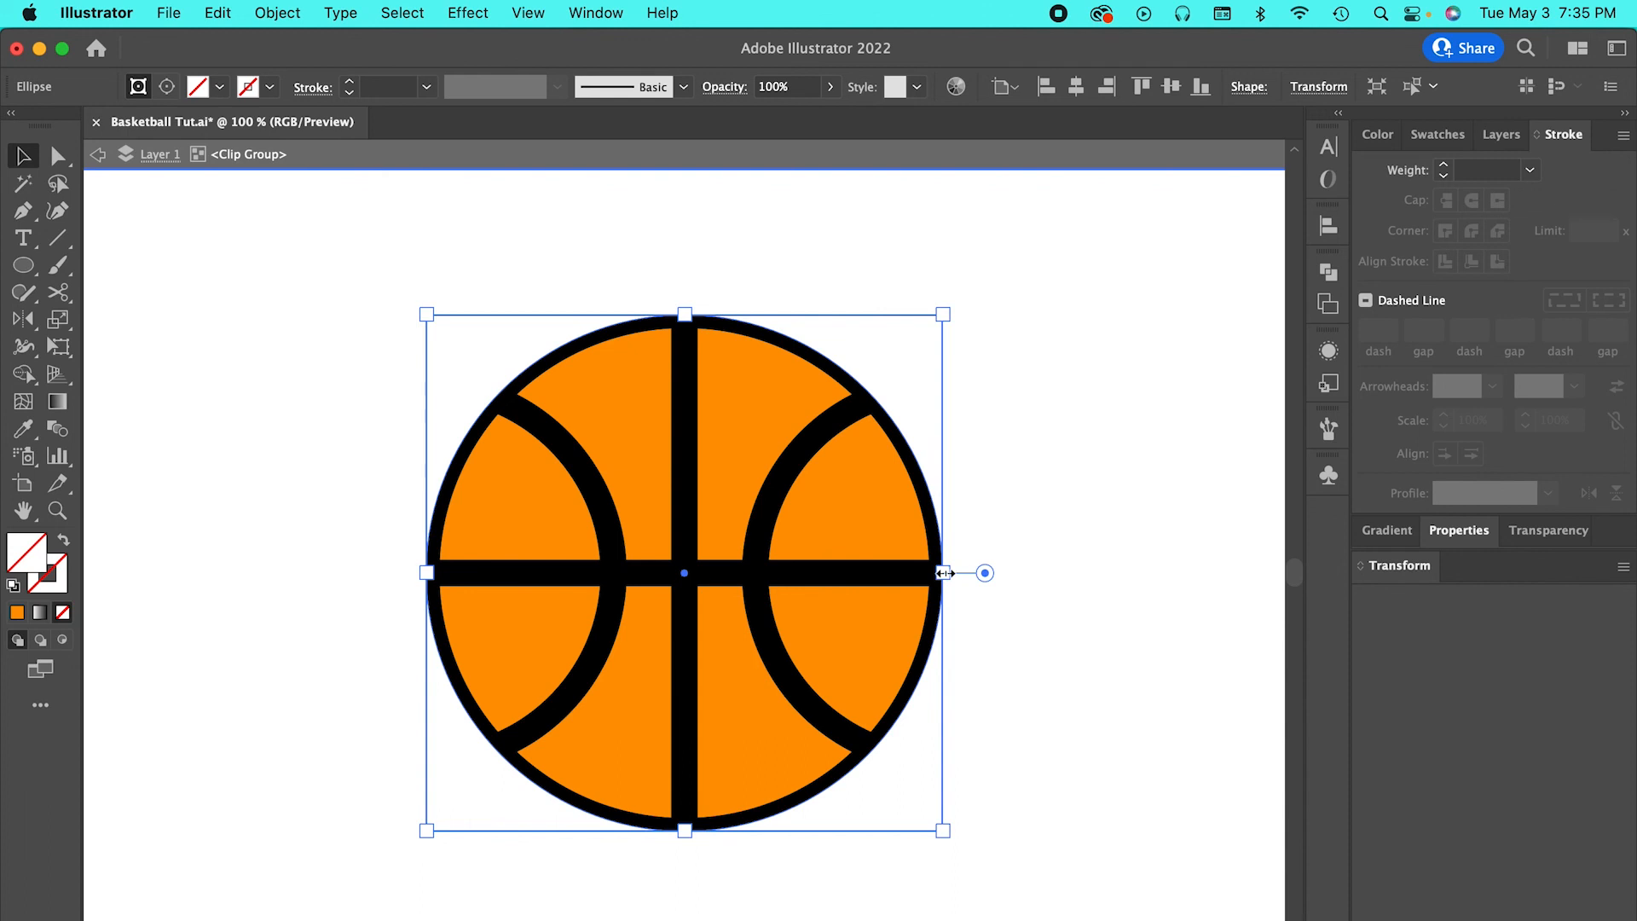
drag(943, 573, 953, 688)
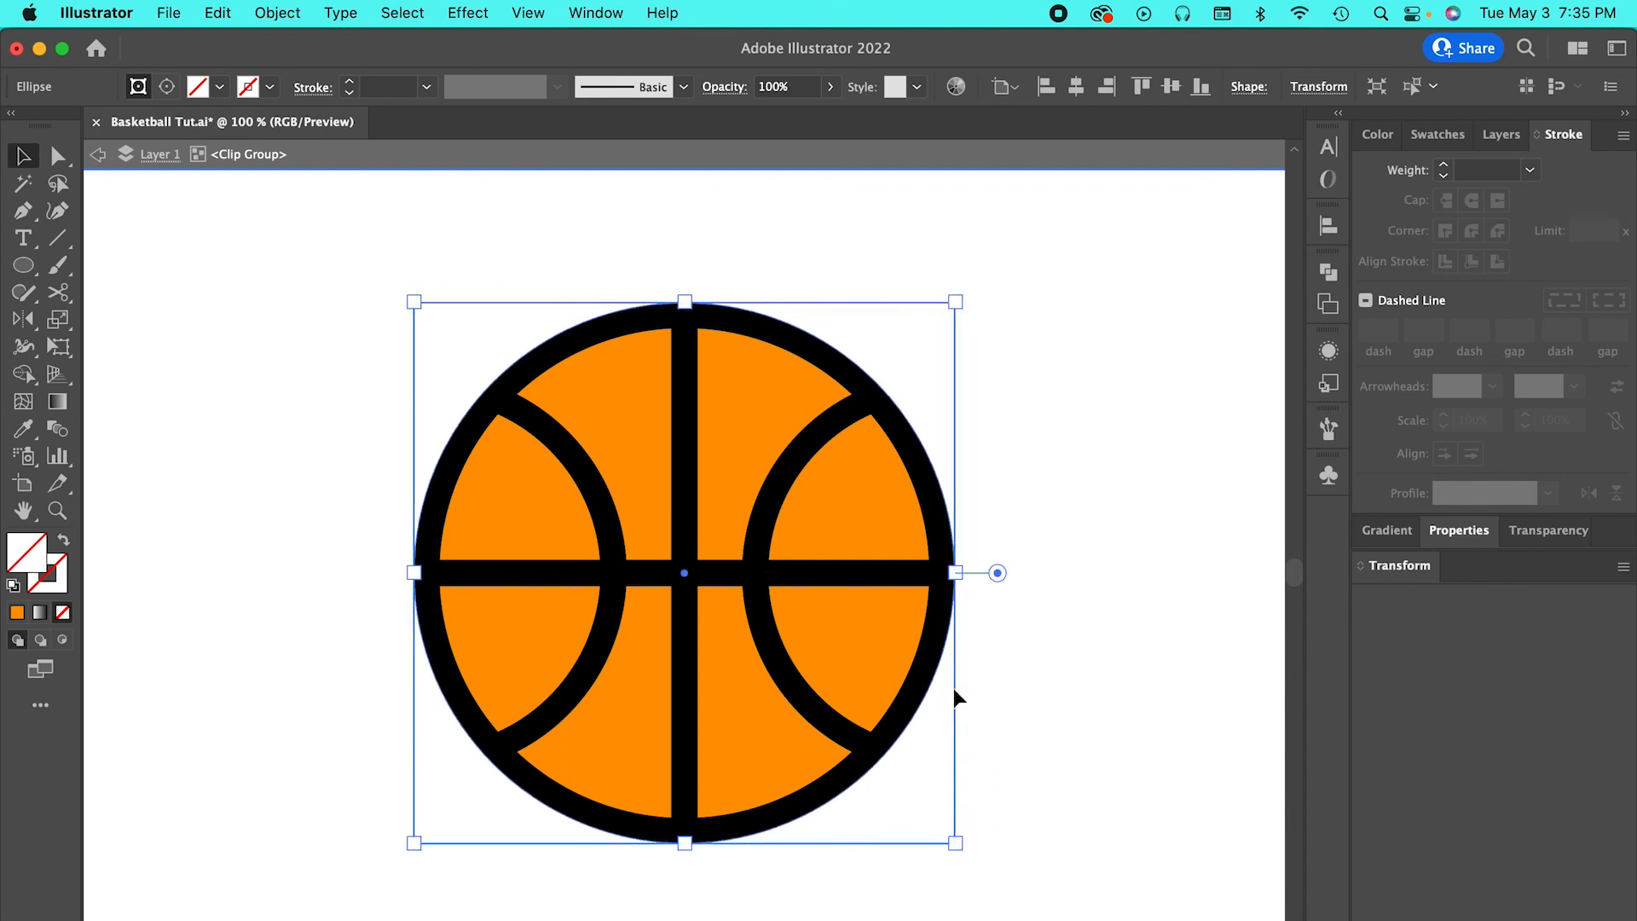
double_click(1073, 381)
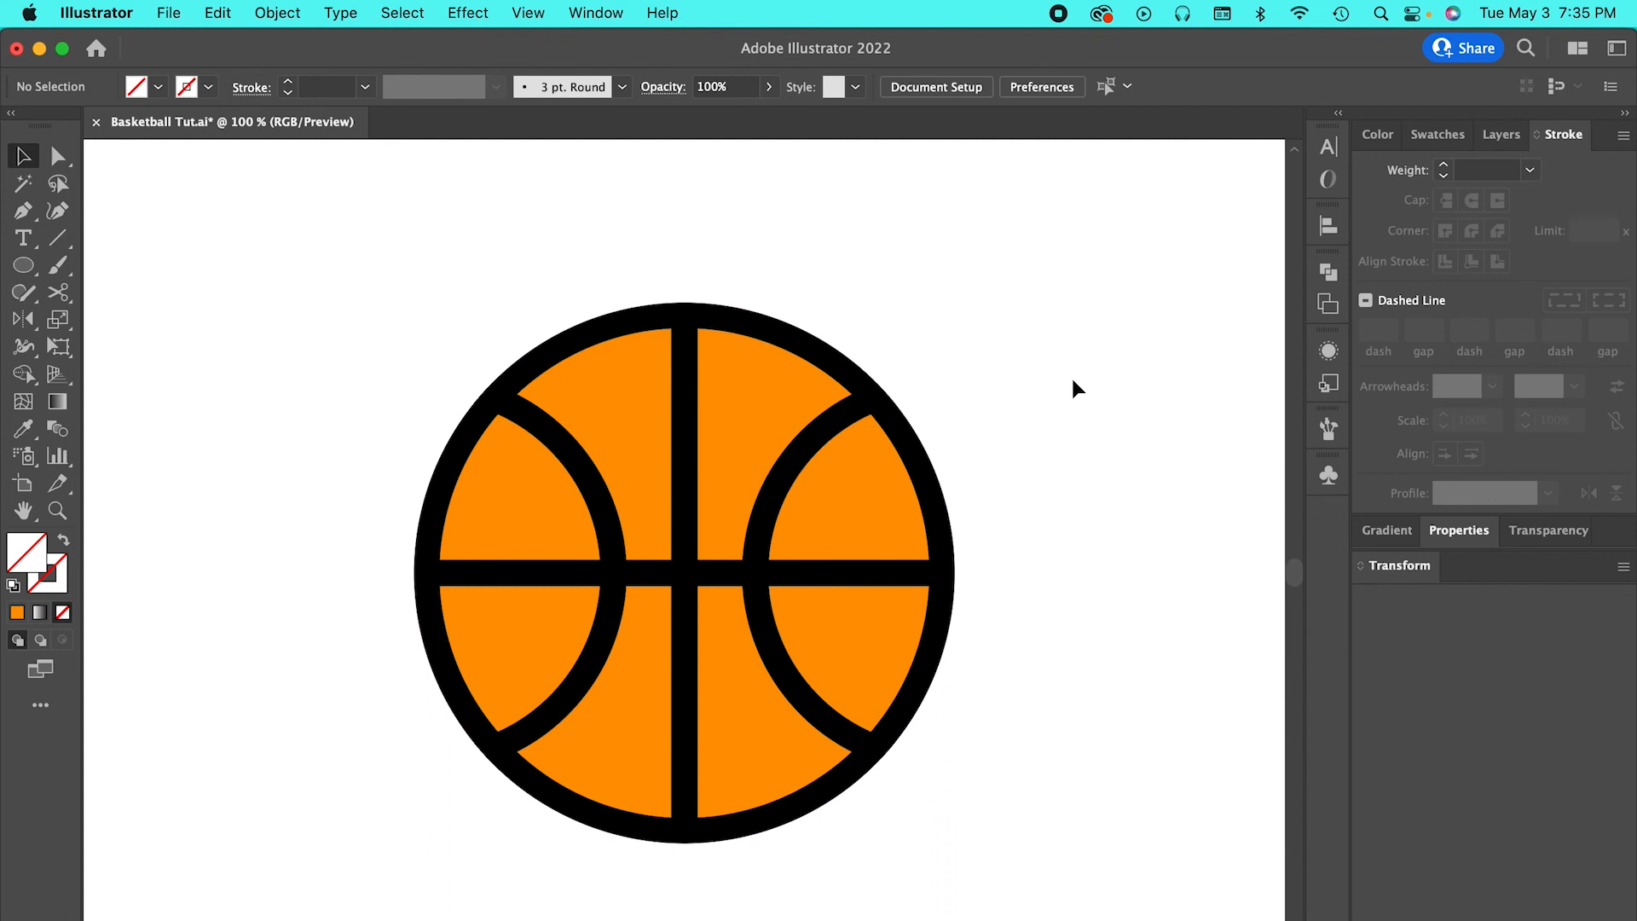